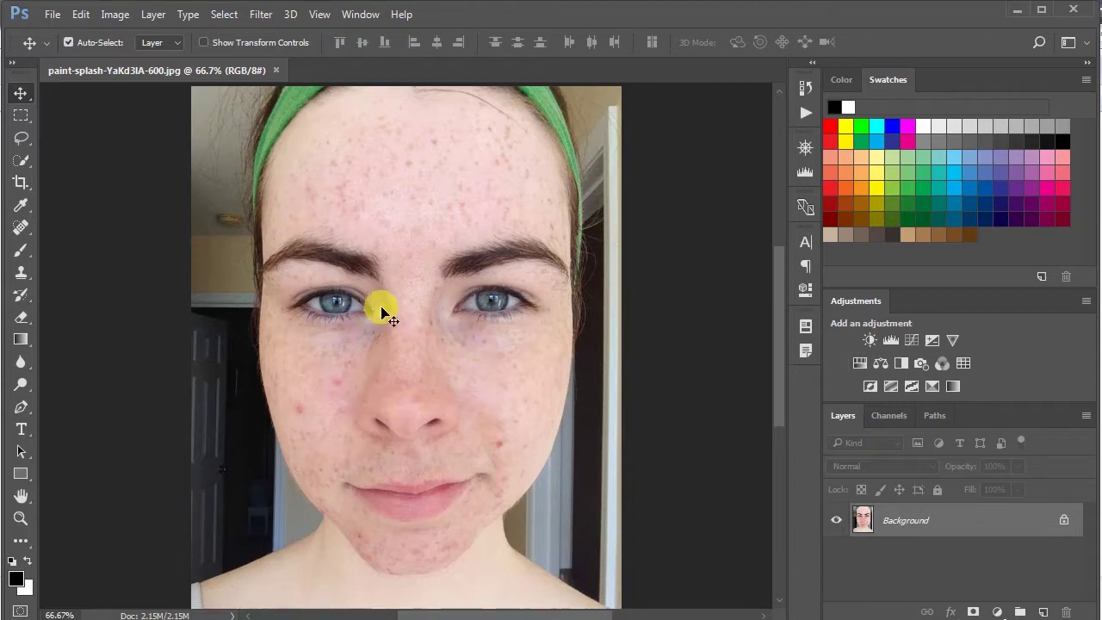
Choose the Spot Healing Brush and set its brush size to 20.
left_click(20, 163)
left_click(21, 229)
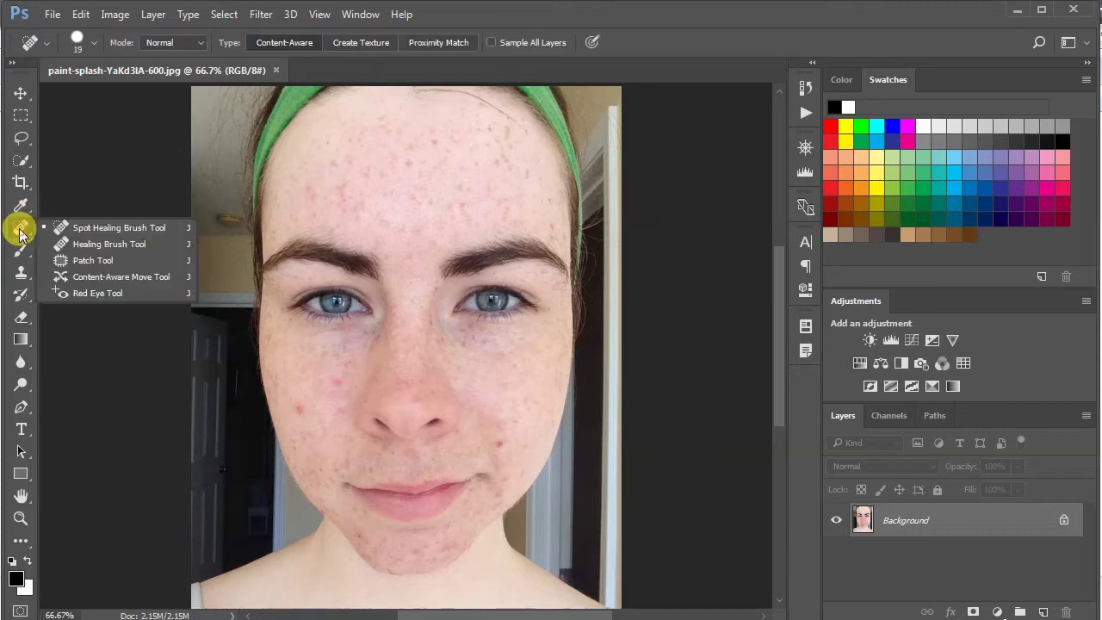
left_click(108, 229)
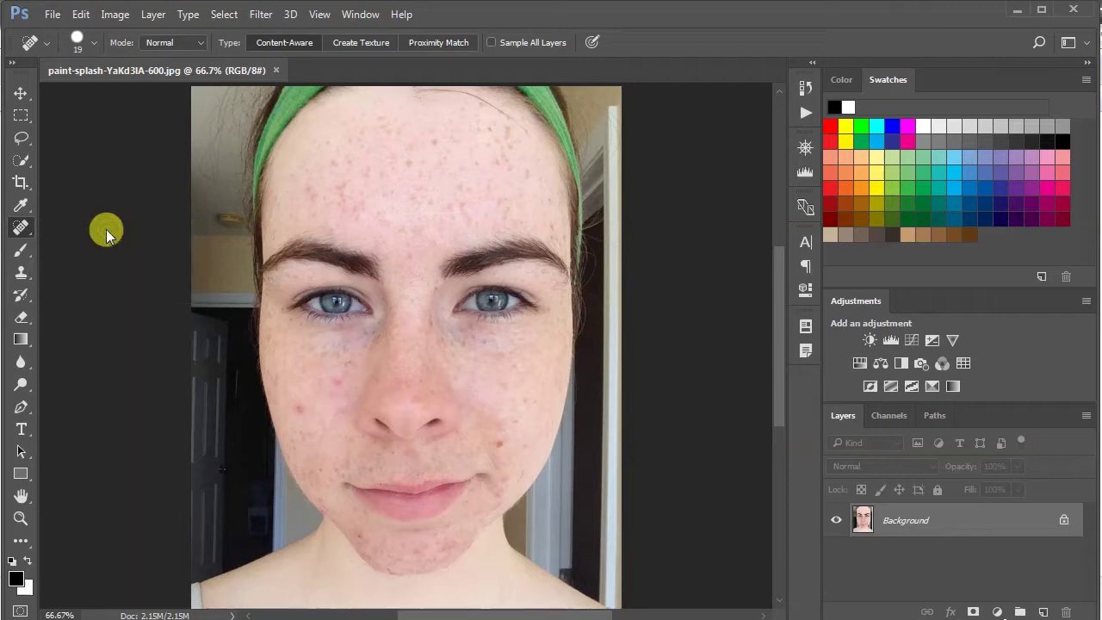
left_click(96, 43)
mouse_move(61, 93)
left_mouse_down()
mouse_move(78, 94)
mouse_move(54, 92)
left_mouse_up()
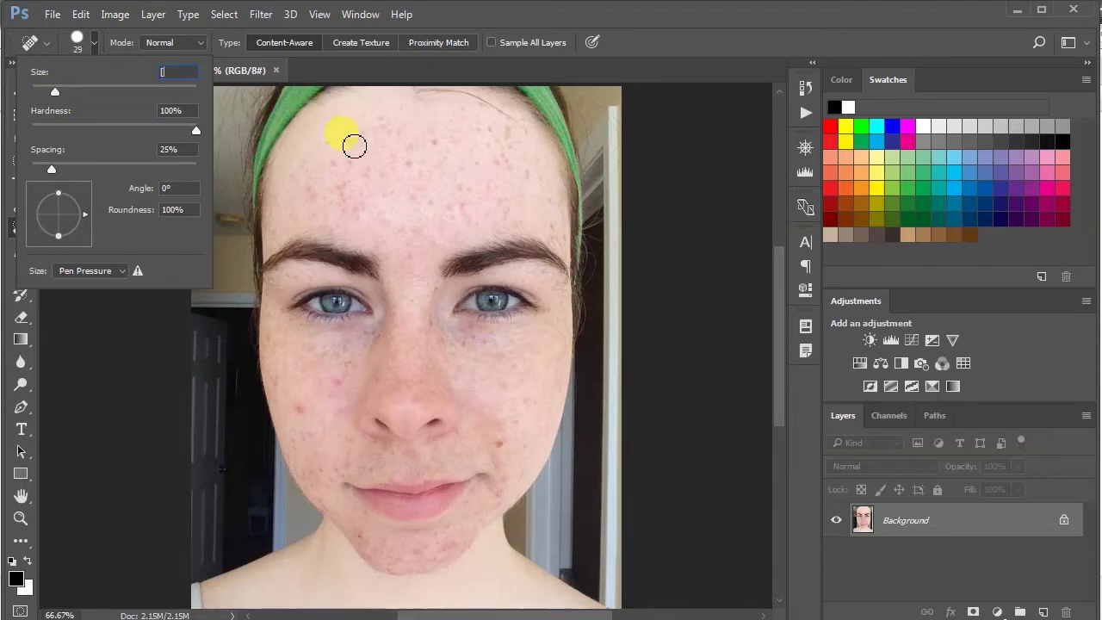
key("BackSpace")
key("BackSpace")
key("BackSpace")
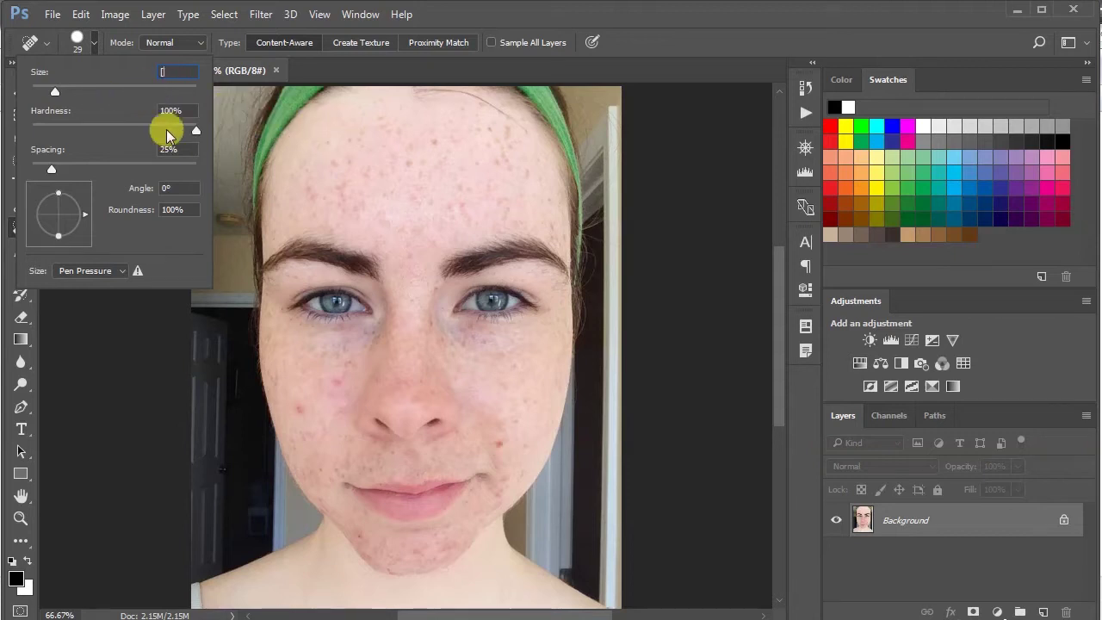
key("Return")
left_click(571, 256)
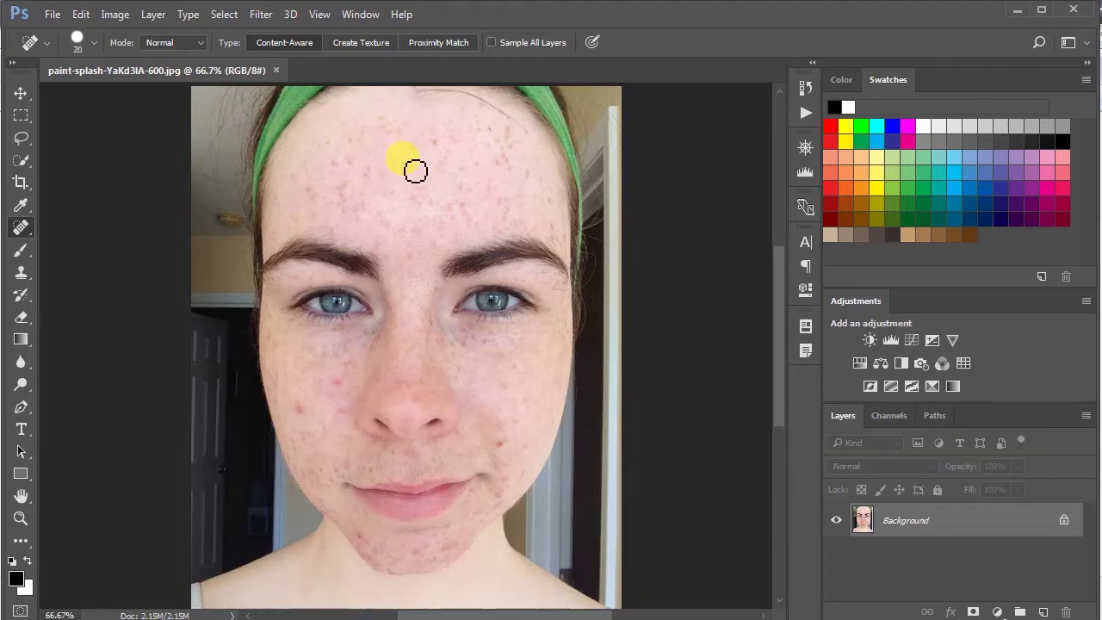
Heal the freckles in the middle and upper right of the forehead with the Spot Healing Brush.
left_click_drag(415, 171, 423, 180)
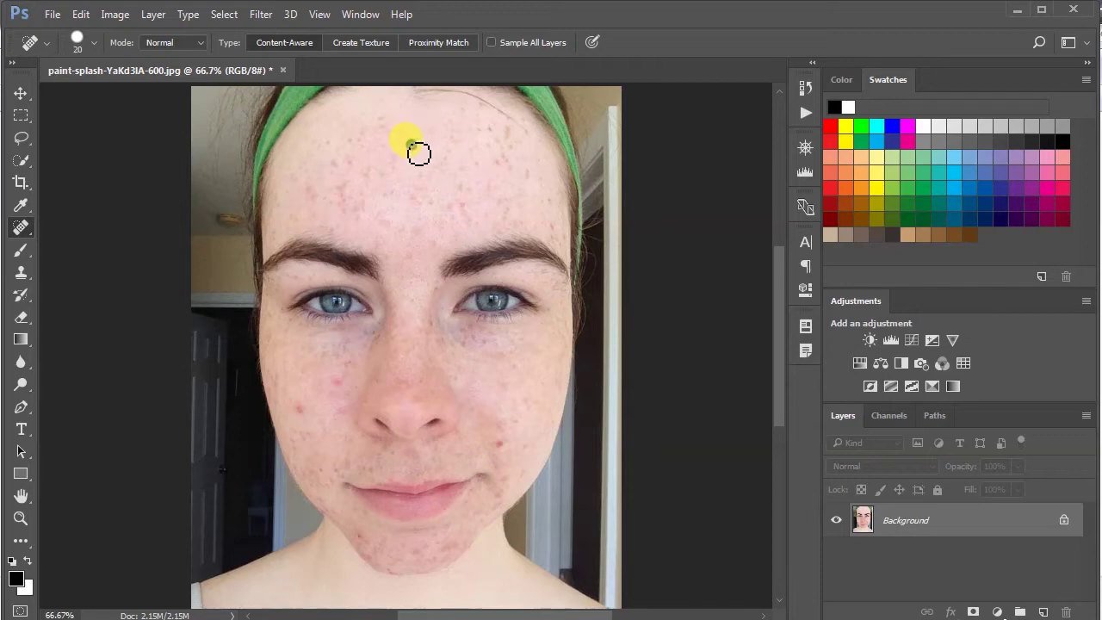
key("ctrl+plus")
key("ctrl+plus")
key("ctrl+minus")
scroll(352, 335, "up", 3)
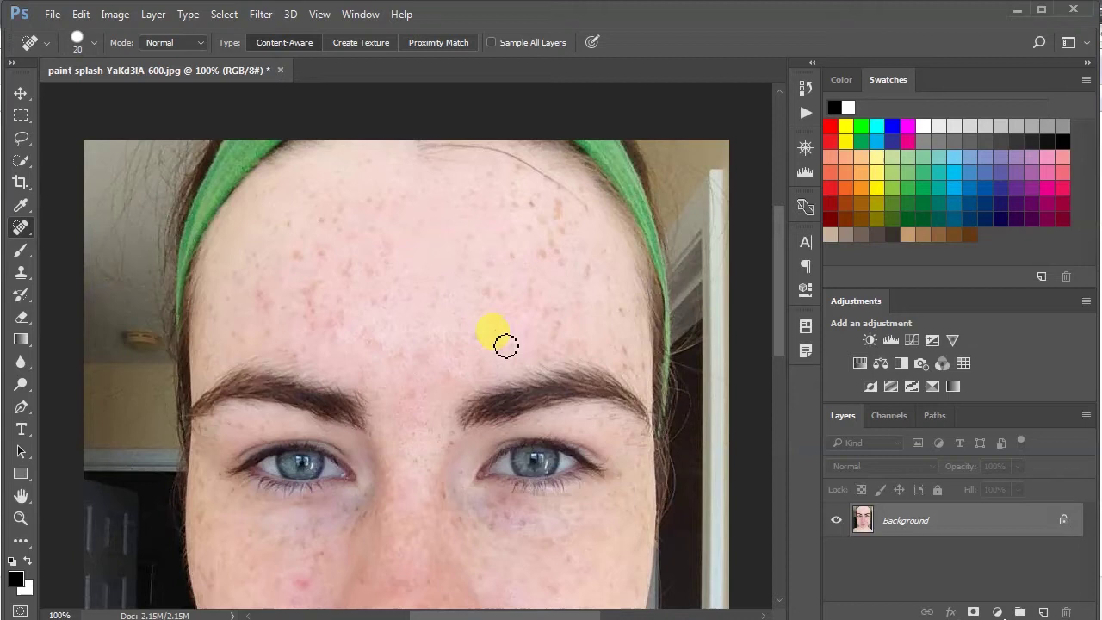
left_click(493, 261)
left_click(466, 250)
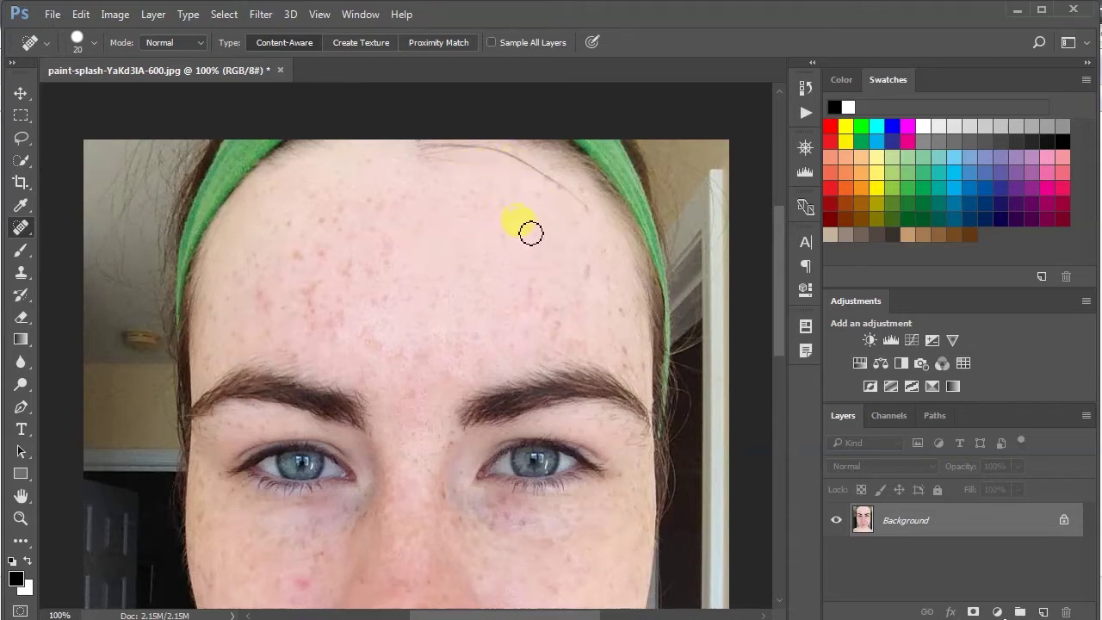
Heal the remaining spots on the lower centre of the forehead and above the right eyebrow.
scroll(517, 256, "down", 2)
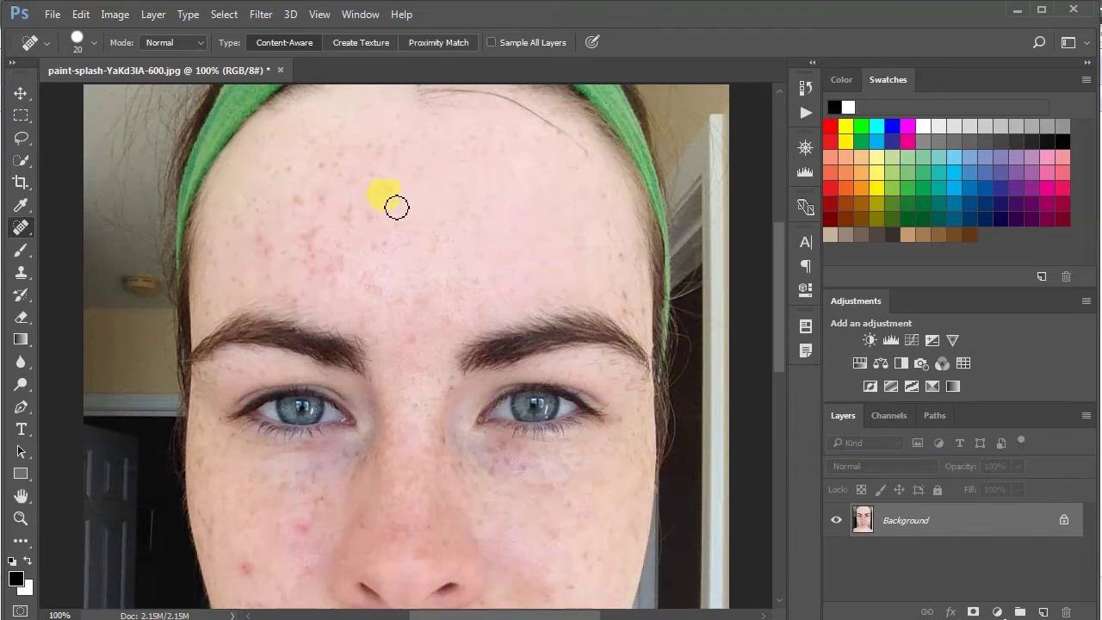
left_click(371, 247)
left_click(379, 290)
left_click(448, 319)
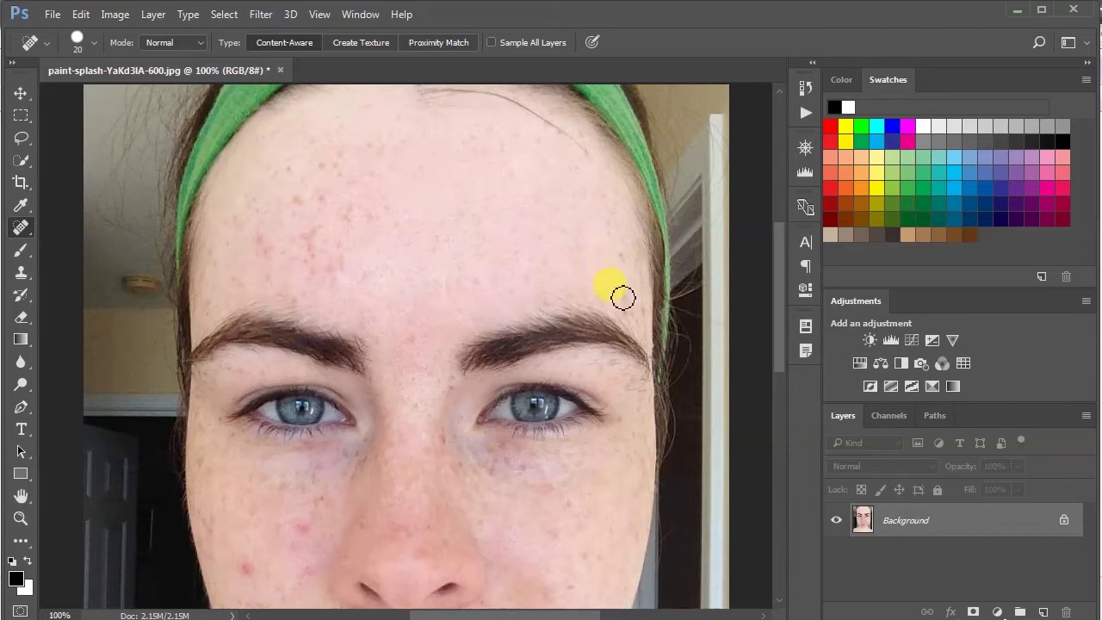
left_click(600, 194)
Reduce the brush size to 9 and remove the lower end of the stray hair on the upper right forehead.
scroll(585, 187, "up", 2)
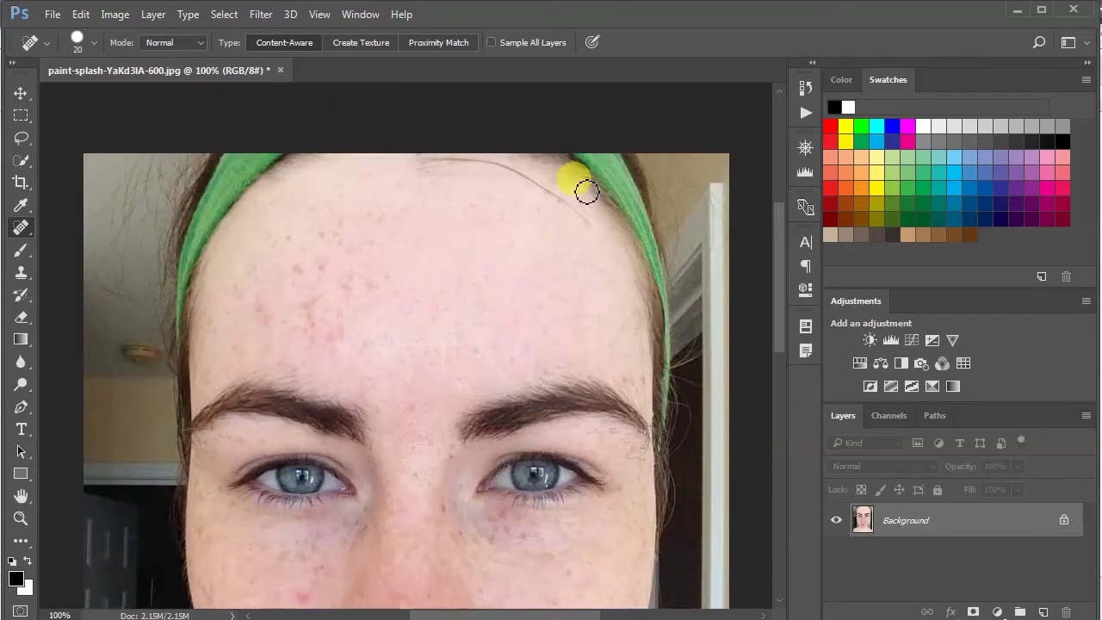
key("bracketleft")
key("bracketleft")
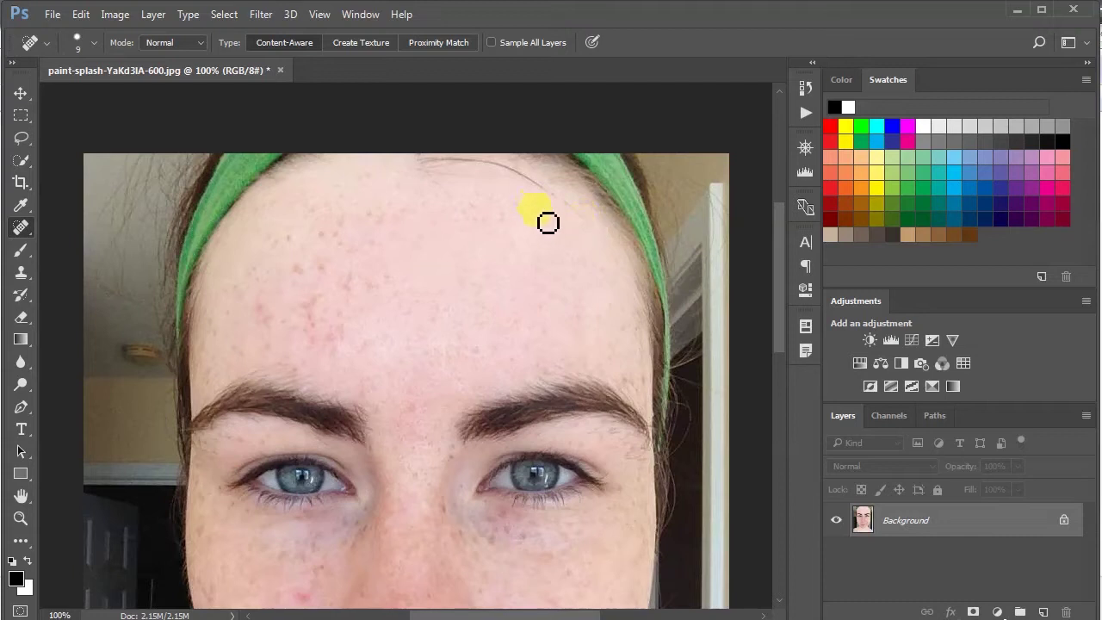
Set the brush size to 15 and heal the red blemishes on the left side of the forehead.
key("bracketright")
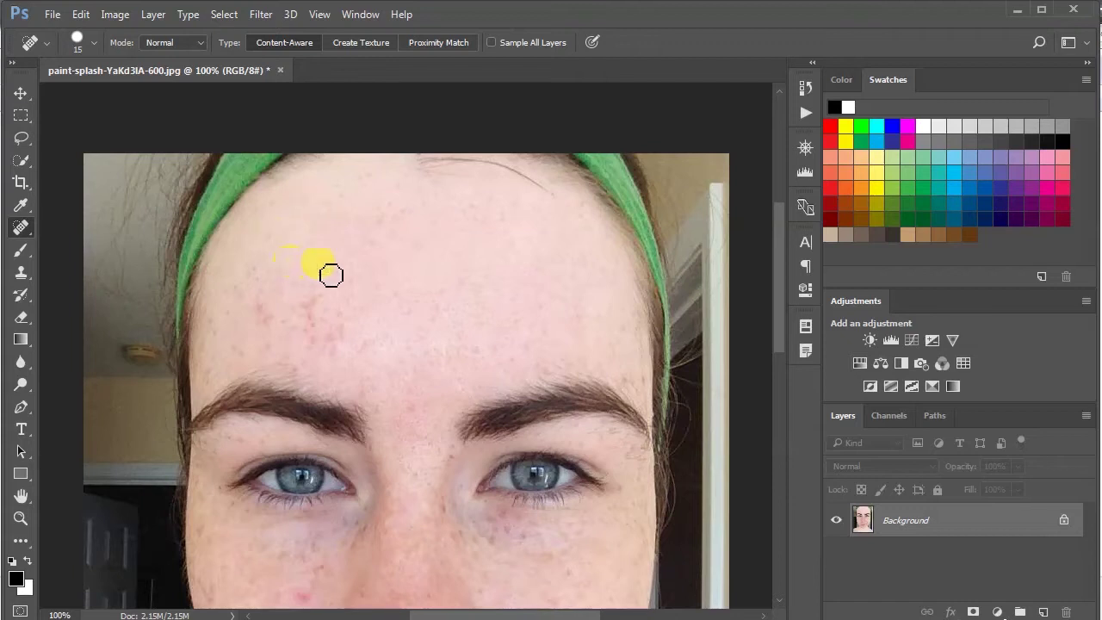
scroll(340, 345, "down", 2)
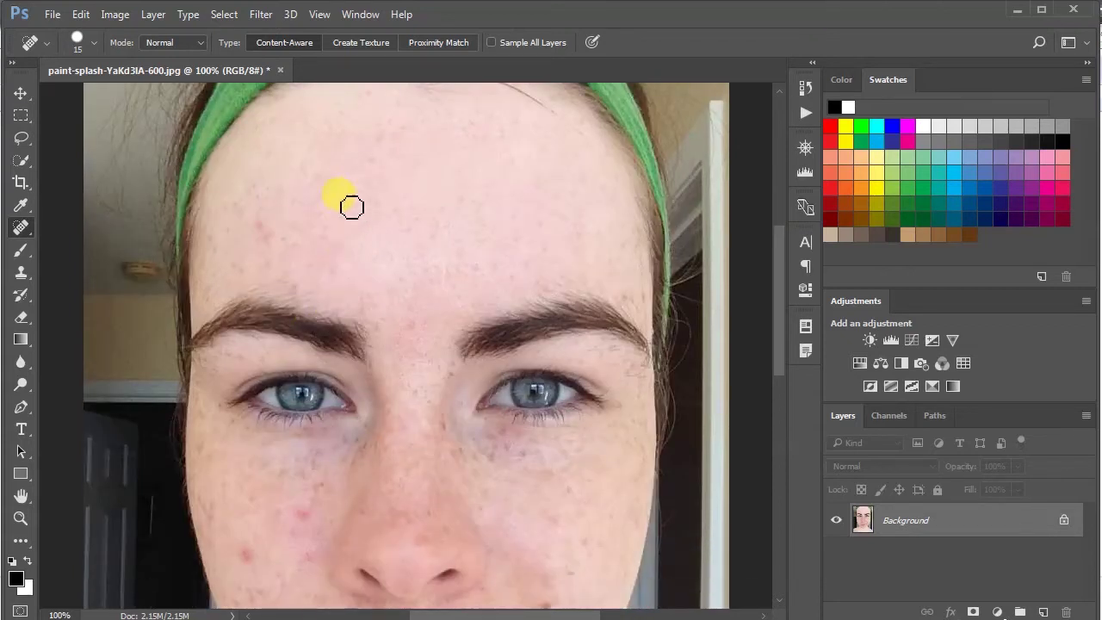
scroll(351, 207, "up", 2)
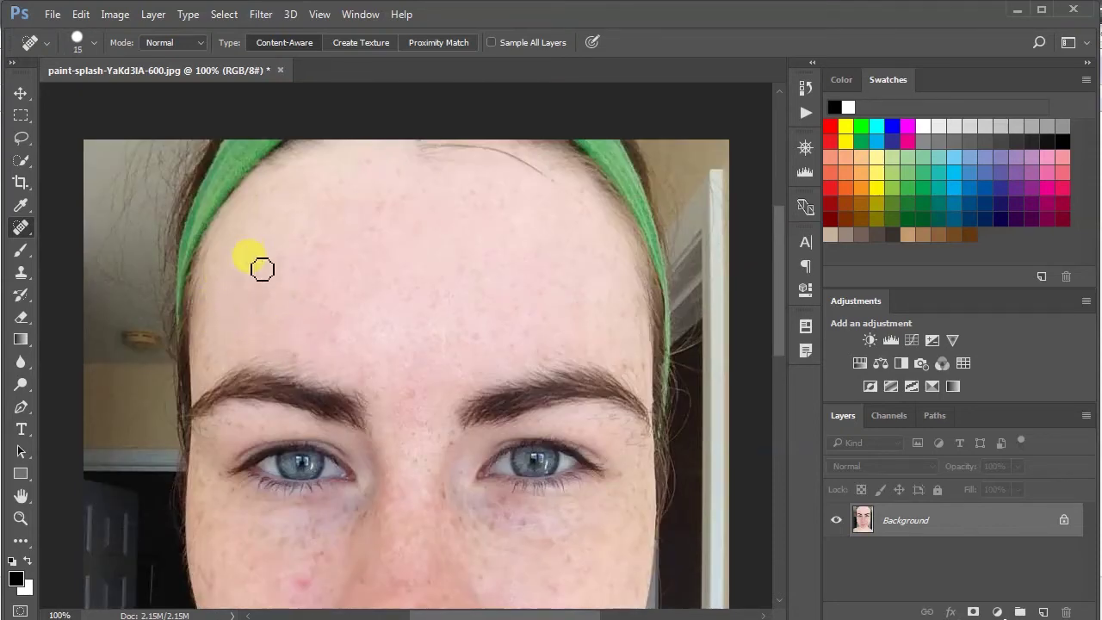
Set the brush size to 20 and heal the blemishes on the left cheek, jawline and left side of the chin.
scroll(284, 275, "down", 8)
key("bracketright")
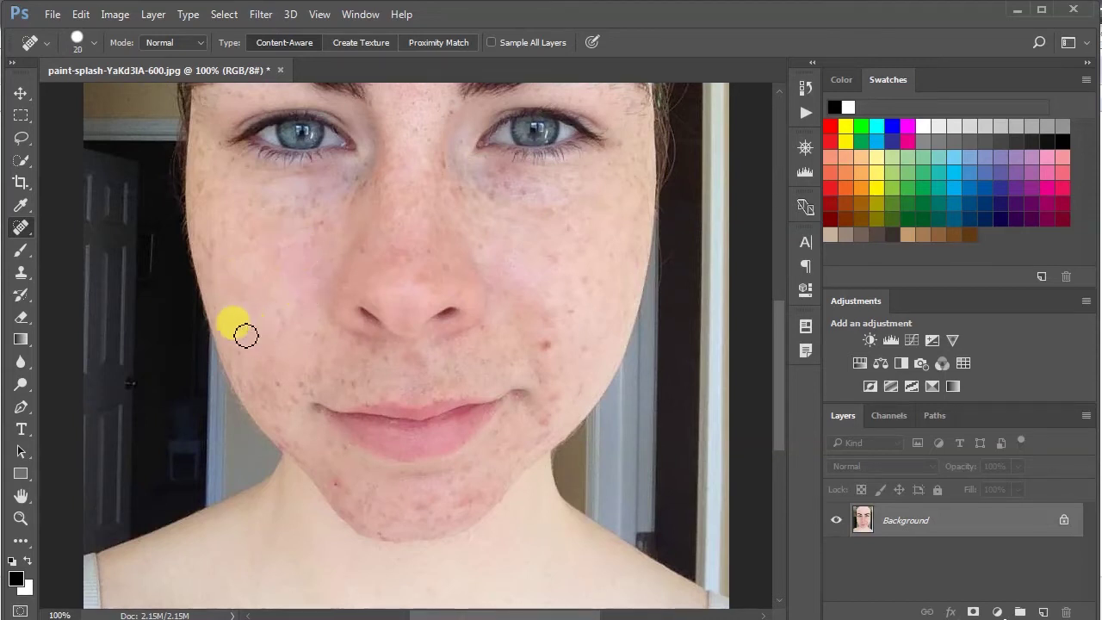
scroll(244, 284, "down", 4)
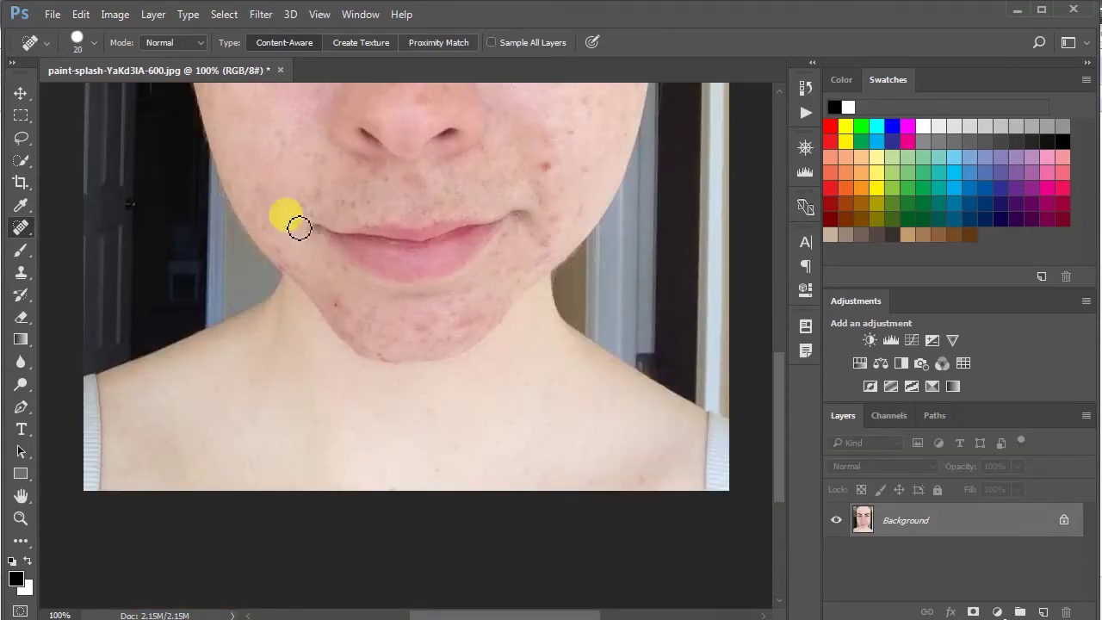
left_click(284, 206)
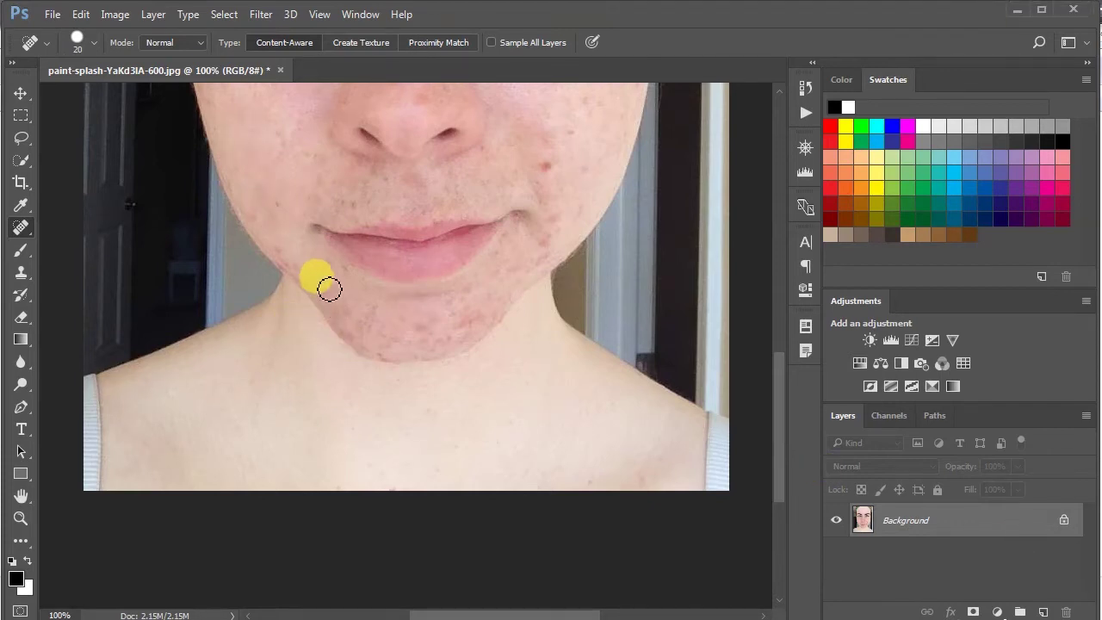
left_click(283, 253)
scroll(281, 276, "up", 2)
left_click(262, 272)
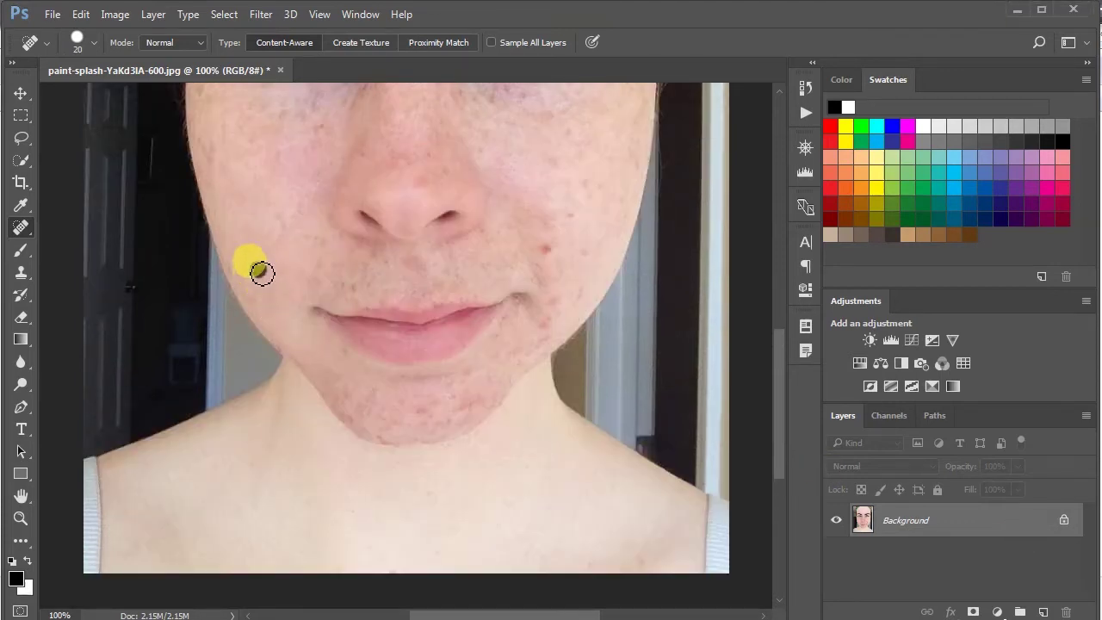
Heal the remaining spots on the upper left cheek and beneath the left eye.
scroll(332, 337, "up", 2)
left_click(316, 343)
scroll(258, 327, "up", 2)
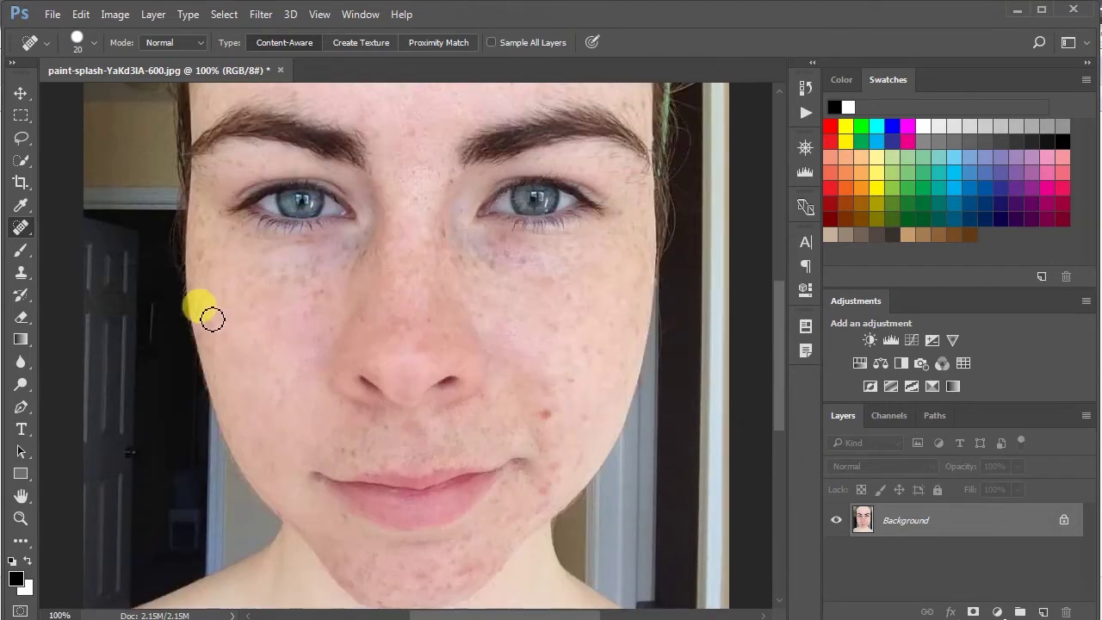
scroll(207, 344, "up", 2)
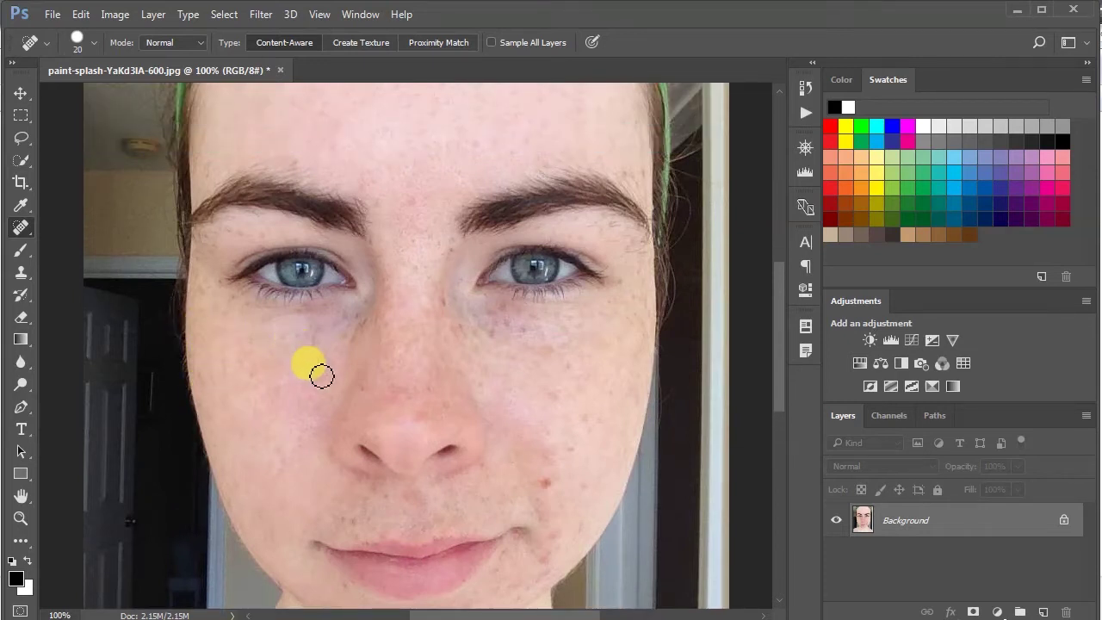
left_click(352, 328)
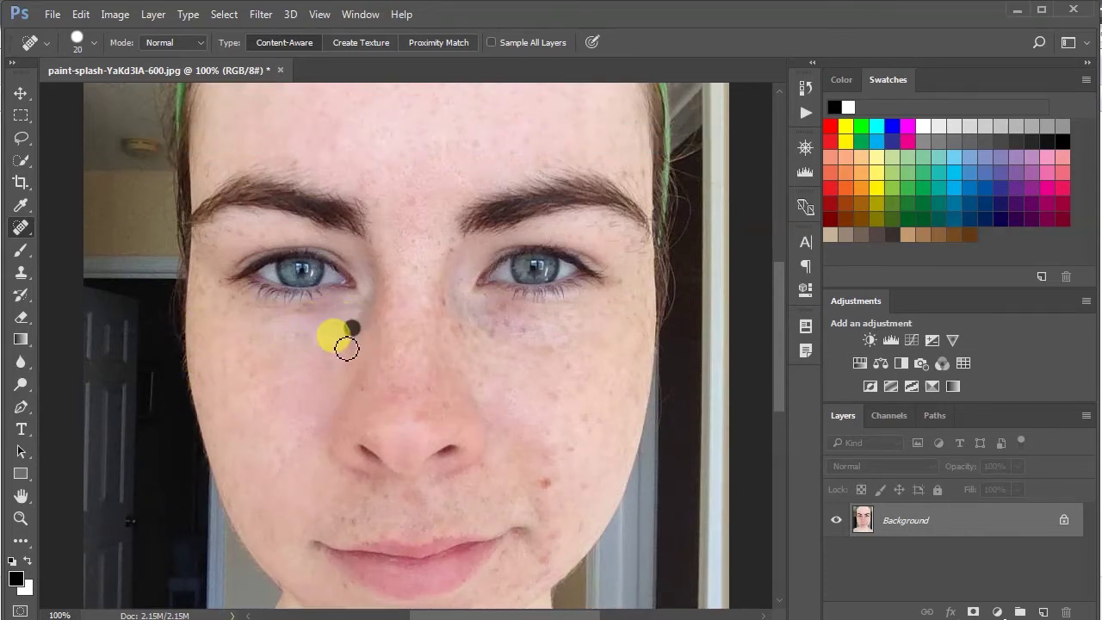
scroll(220, 340, "up", 2)
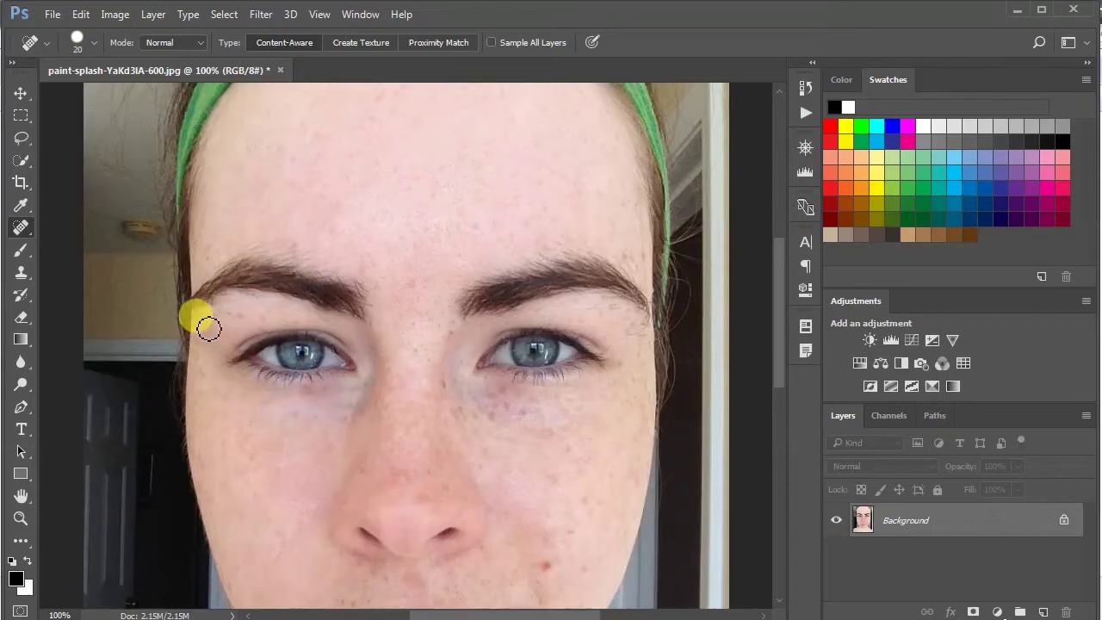
Reduce the brush size to 15 and heal the small spots around the left eye and on the nose.
key("bracketleft")
scroll(284, 319, "down", 4)
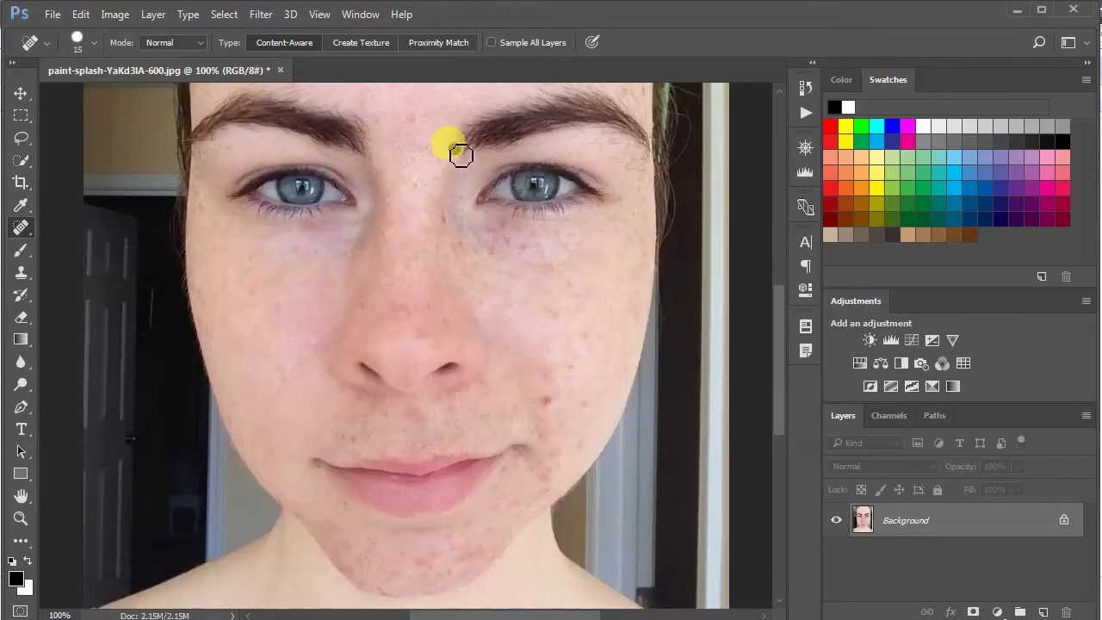
left_click(423, 323)
Set the brush size to 20 and heal the blemishes on the right cheek, chin and under the right eye.
key("bracketright")
scroll(351, 264, "down", 4)
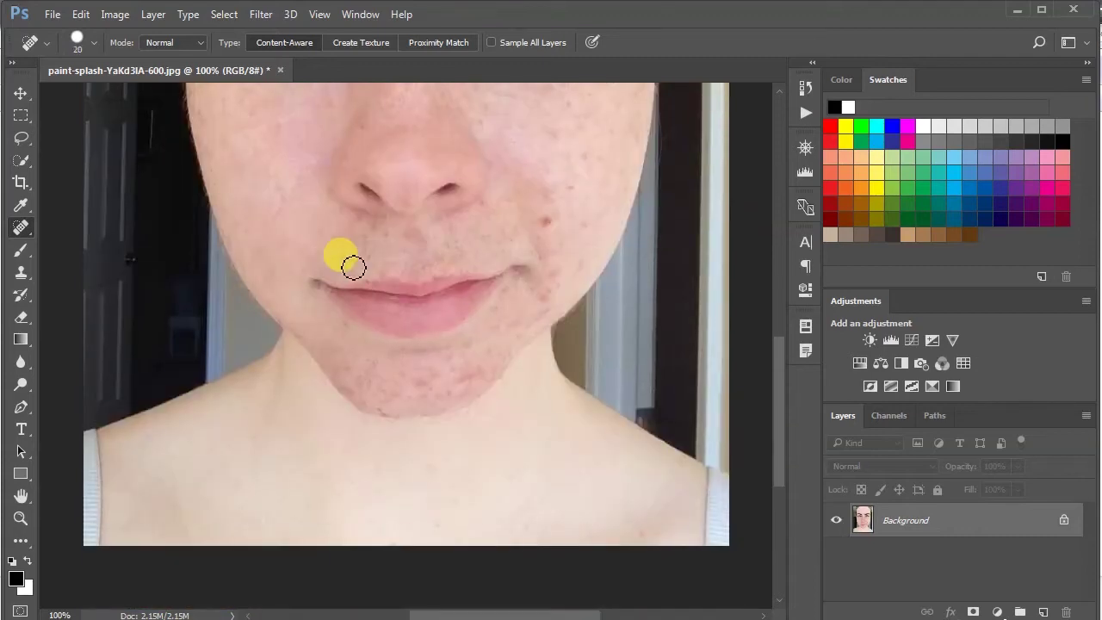
left_click(545, 225)
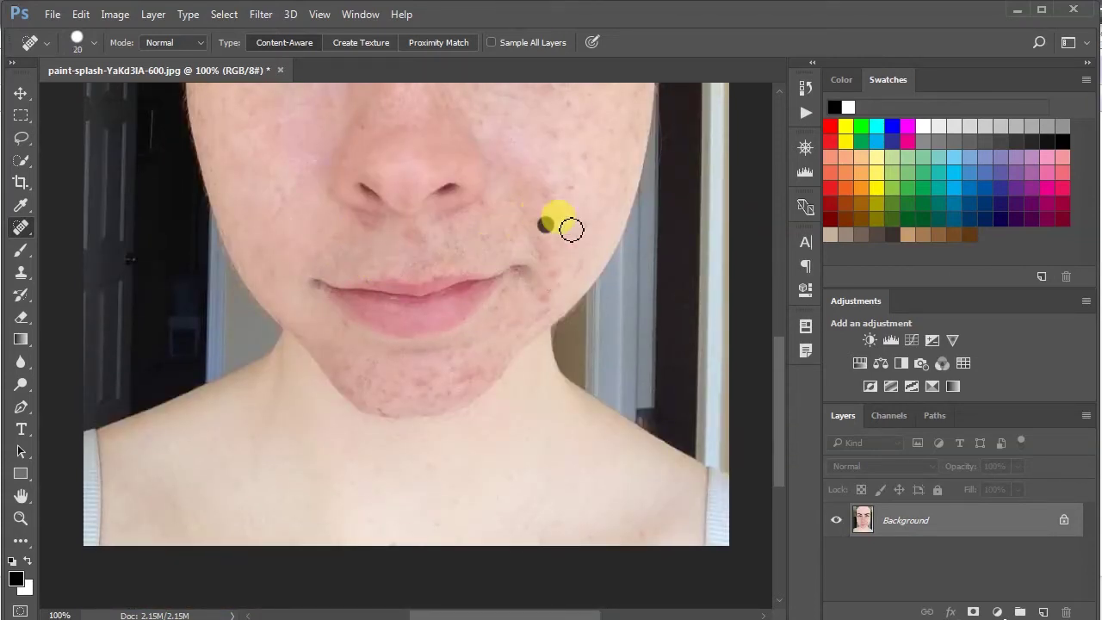
scroll(569, 280, "up", 5)
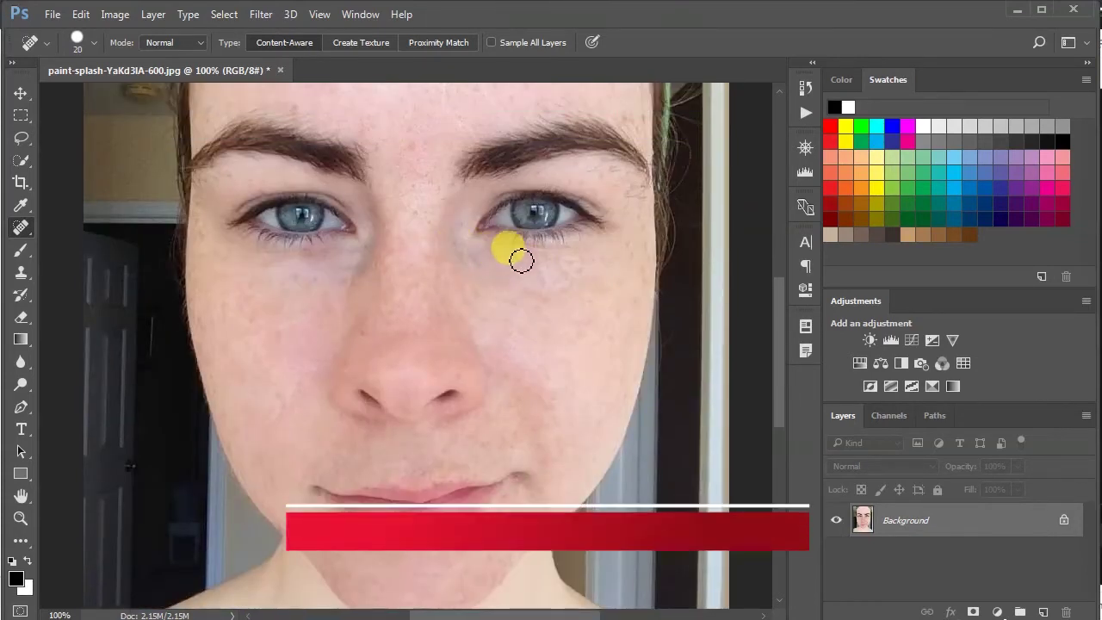
Heal the leftover spots between the eyebrows and on both sides of the forehead.
scroll(399, 260, "up", 3)
left_click(401, 234)
left_click(540, 186)
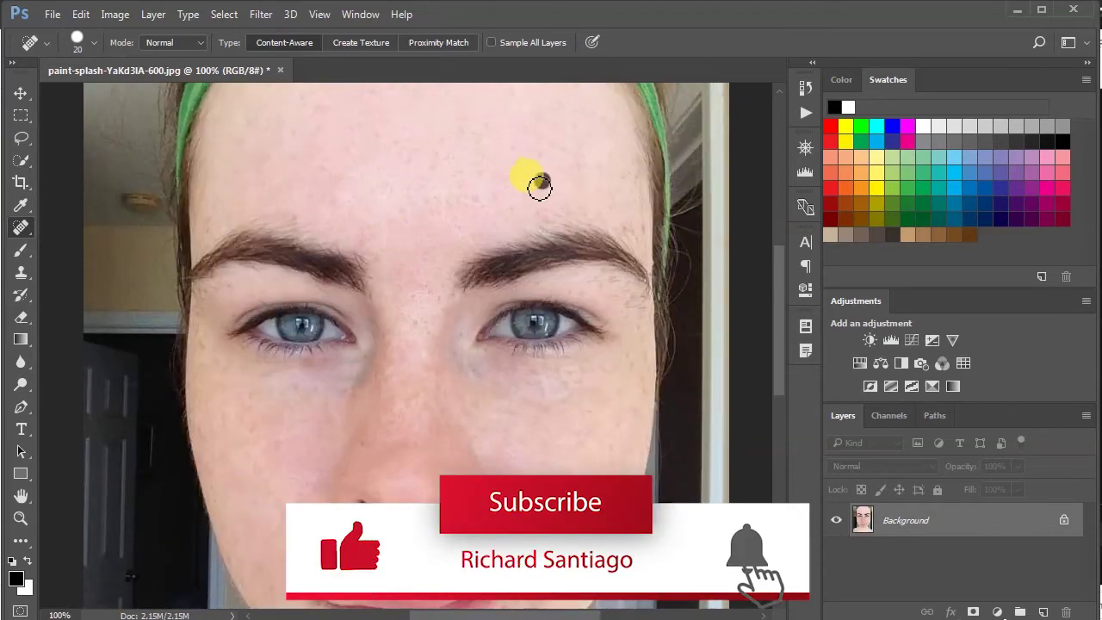
scroll(315, 283, "up", 6)
left_click(310, 294)
scroll(312, 232, "down", 4)
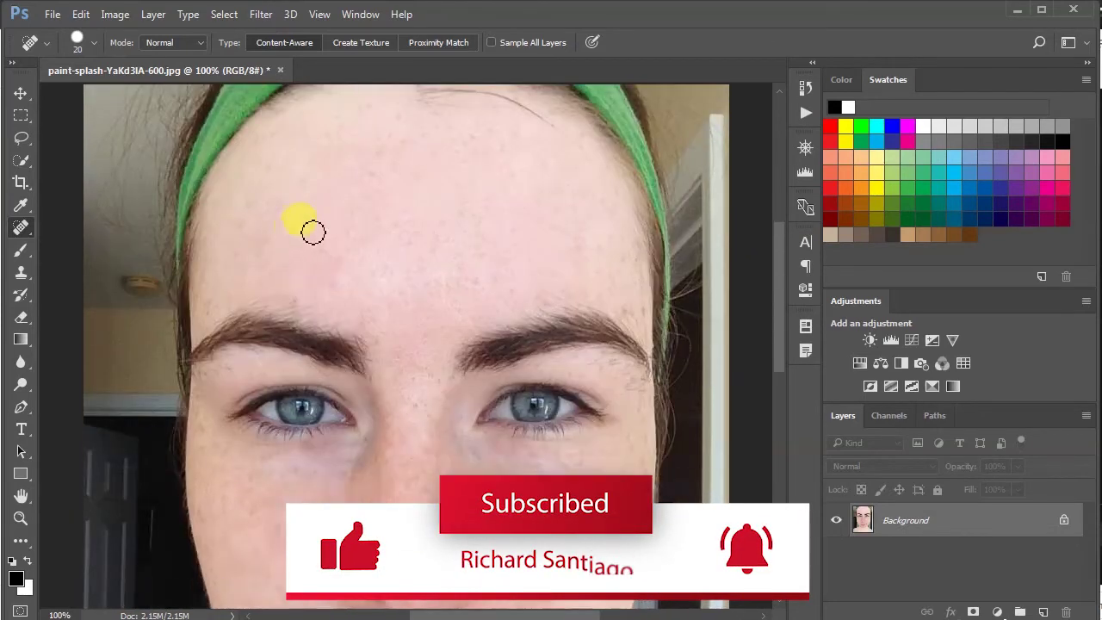
Touch up the left cheek, then heal the blemishes on the chin, right jawline and right mouth corner.
scroll(327, 284, "down", 6)
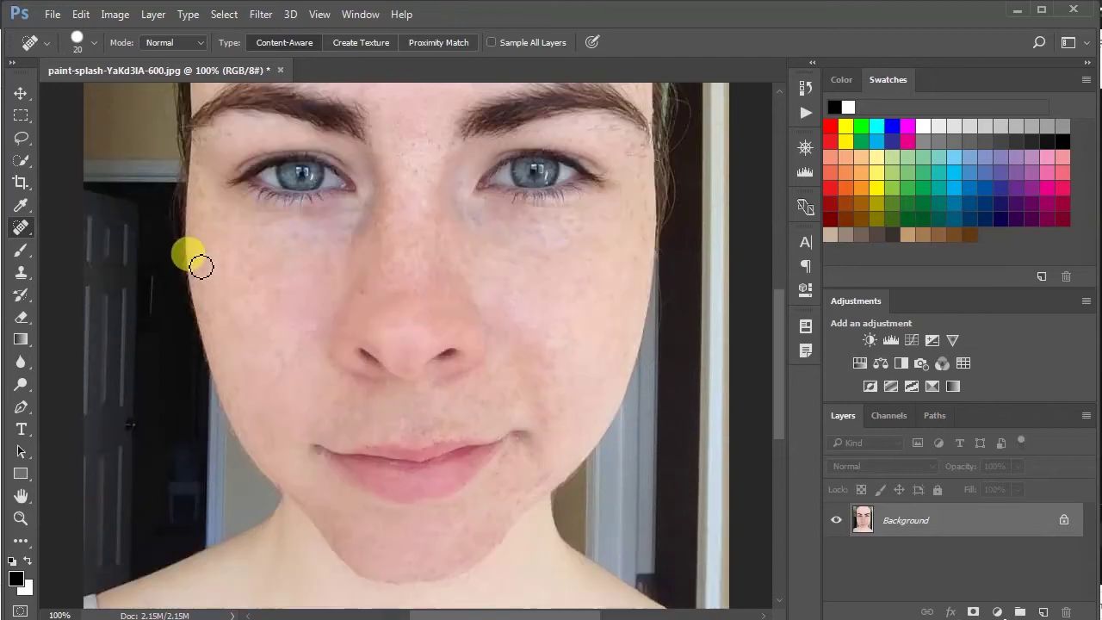
scroll(215, 337, "down", 2)
left_click(219, 285)
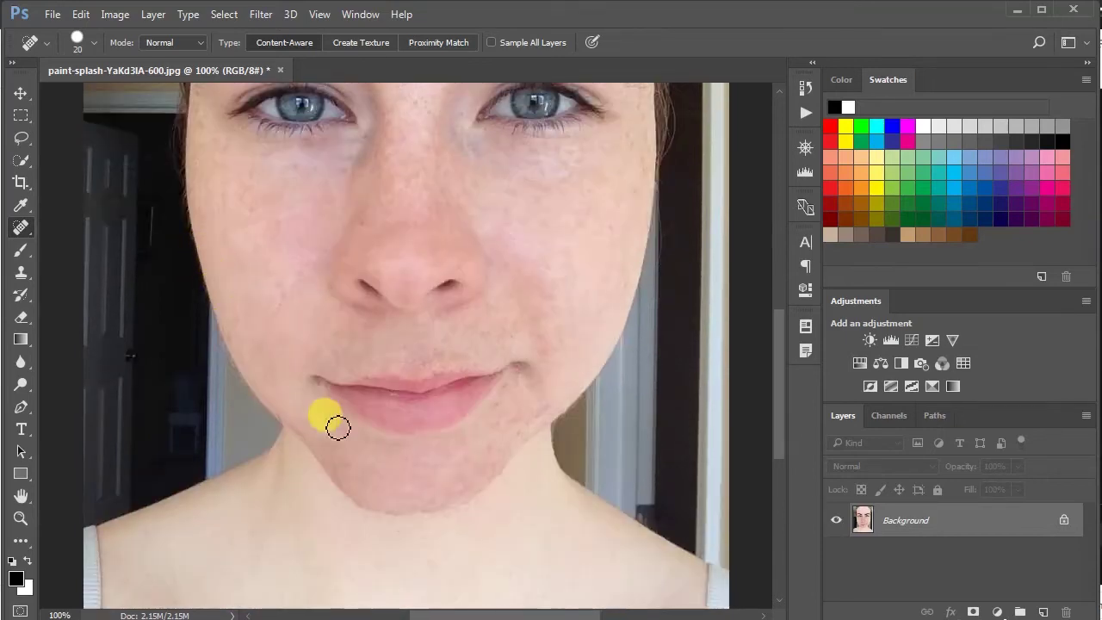
scroll(317, 392, "down", 2)
left_click(366, 376)
left_click(499, 329)
left_click(396, 410)
left_click(371, 406)
left_click(556, 336)
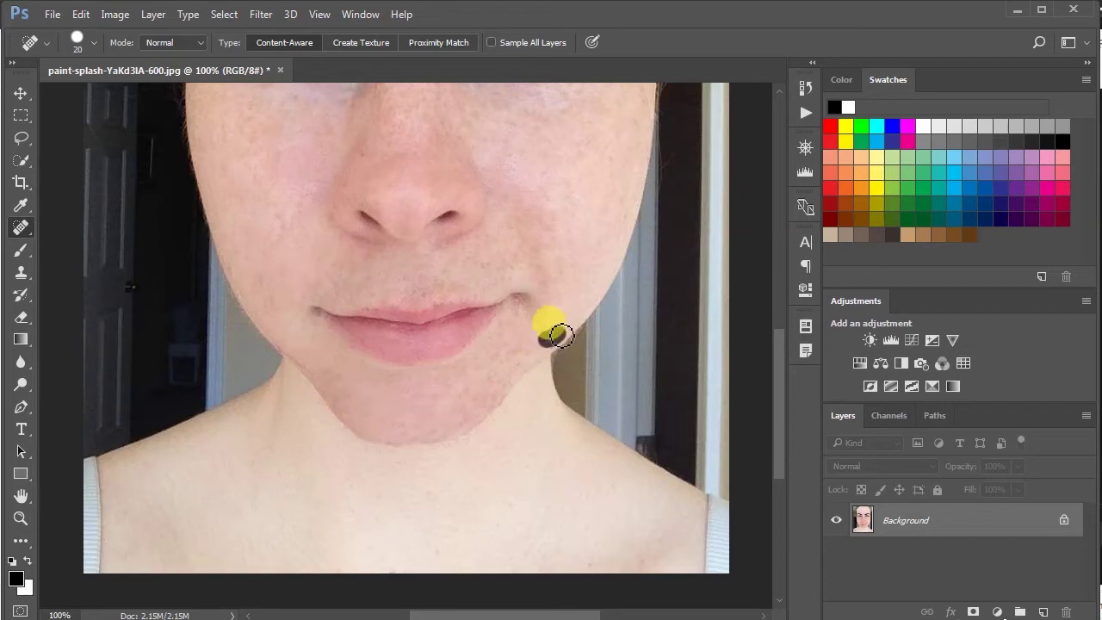
left_click(514, 296)
Heal the last uneven spots on the left cheek and above the upper lip.
scroll(561, 366, "up", 4)
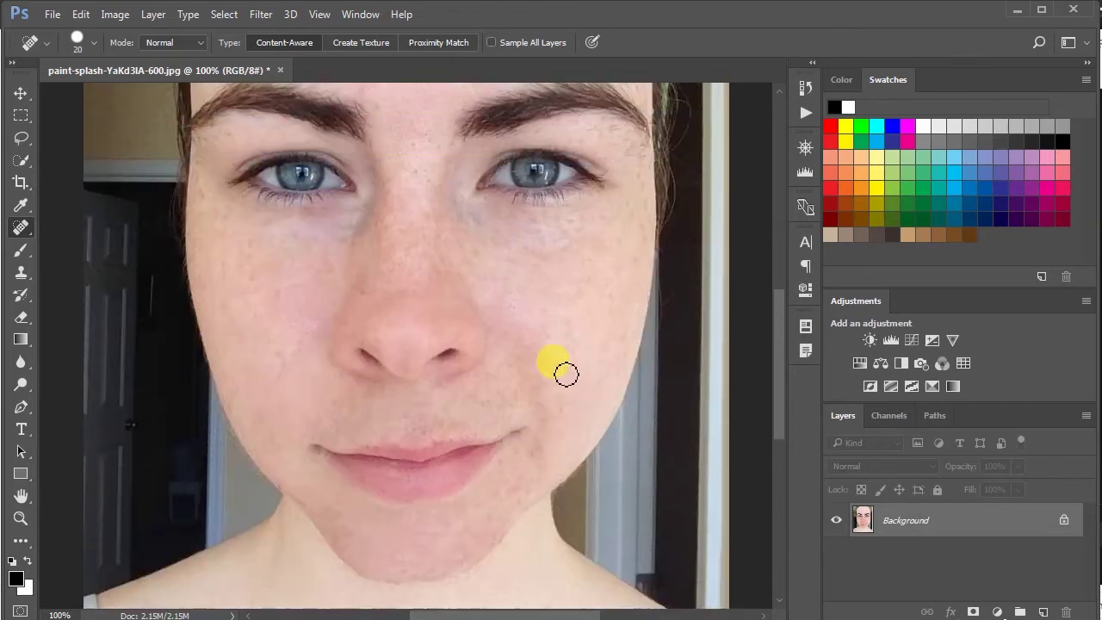
scroll(566, 374, "up", 2)
left_click(308, 308)
scroll(423, 322, "down", 5)
left_click(443, 310)
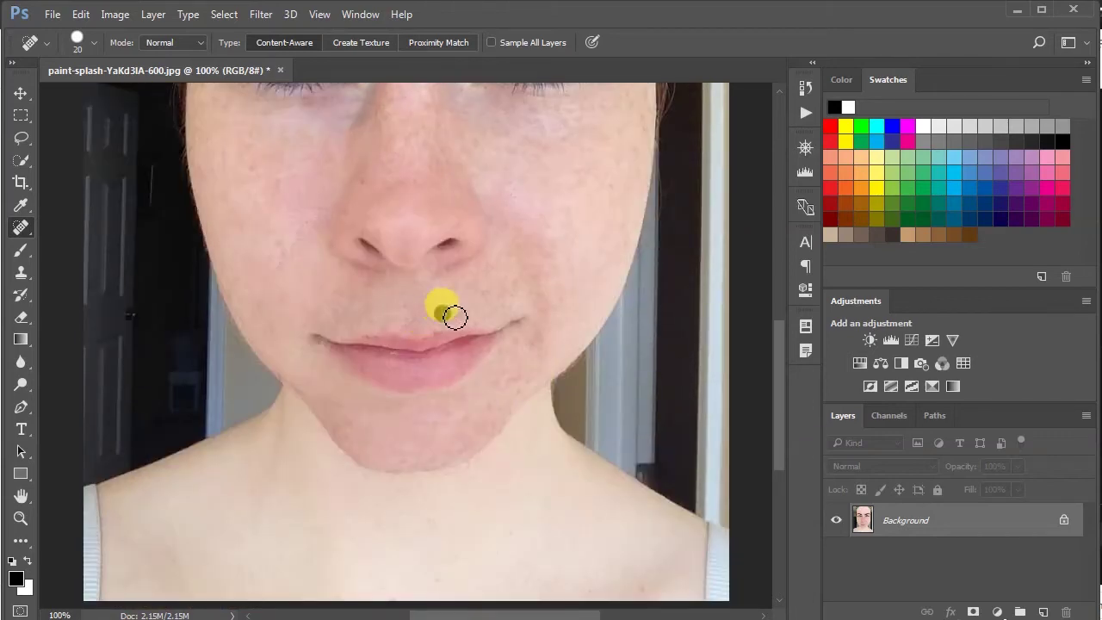
Hide and show Layer 0 to compare the retouched portrait with the original image.
left_click(1005, 535)
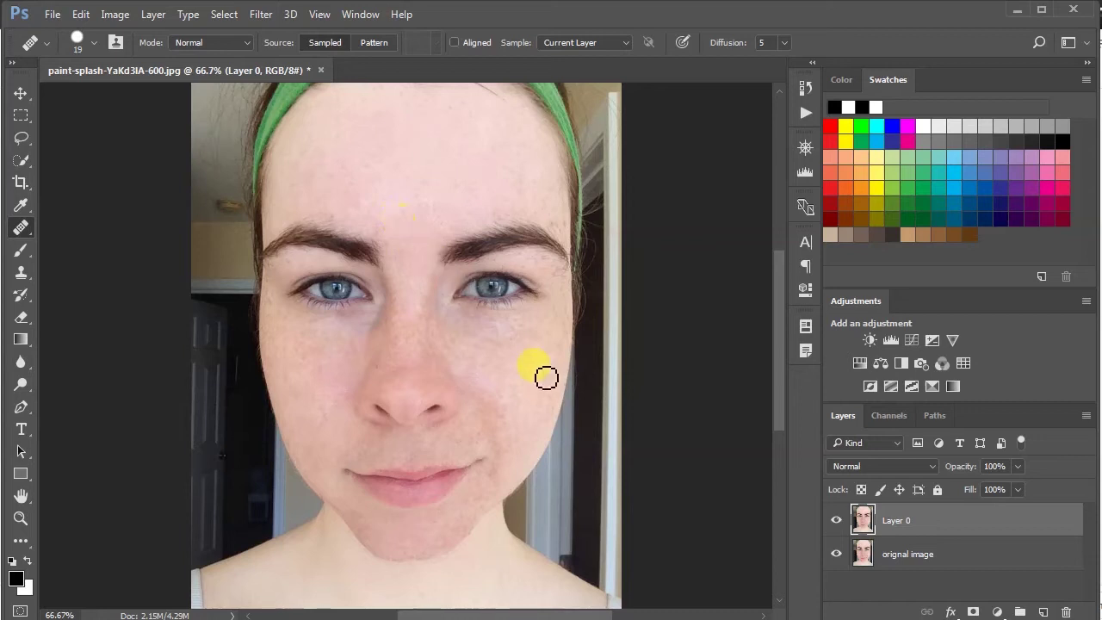
left_click(835, 521)
left_click(835, 521)
Switch to the Healing Brush and heal the spots on the left side of the forehead.
left_click_drag(21, 227, 67, 230)
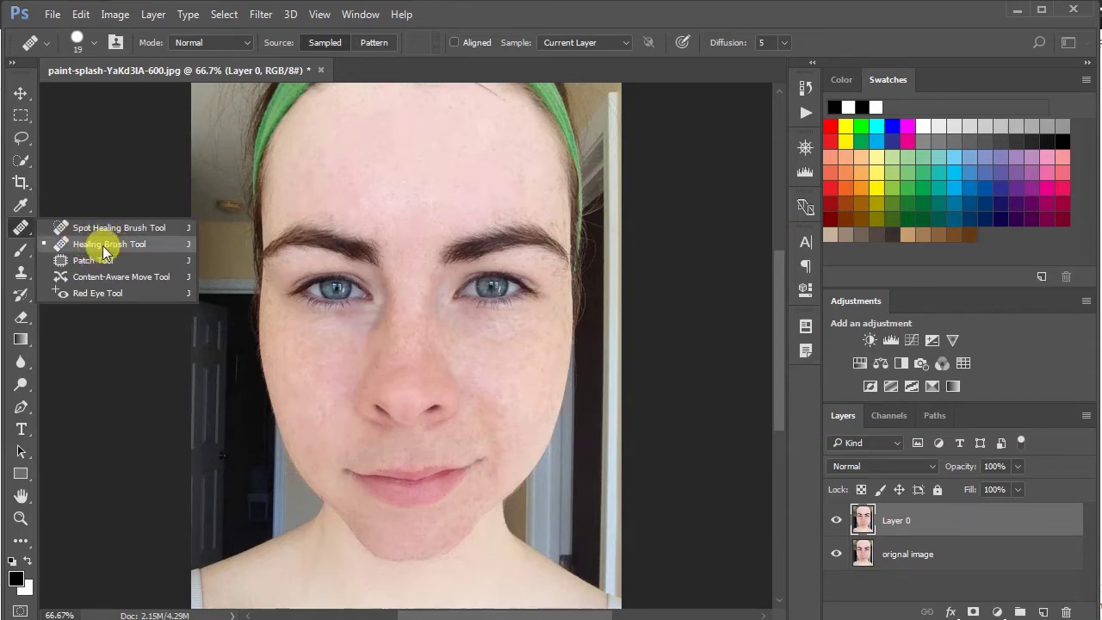
left_click(104, 245)
key("ctrl+plus")
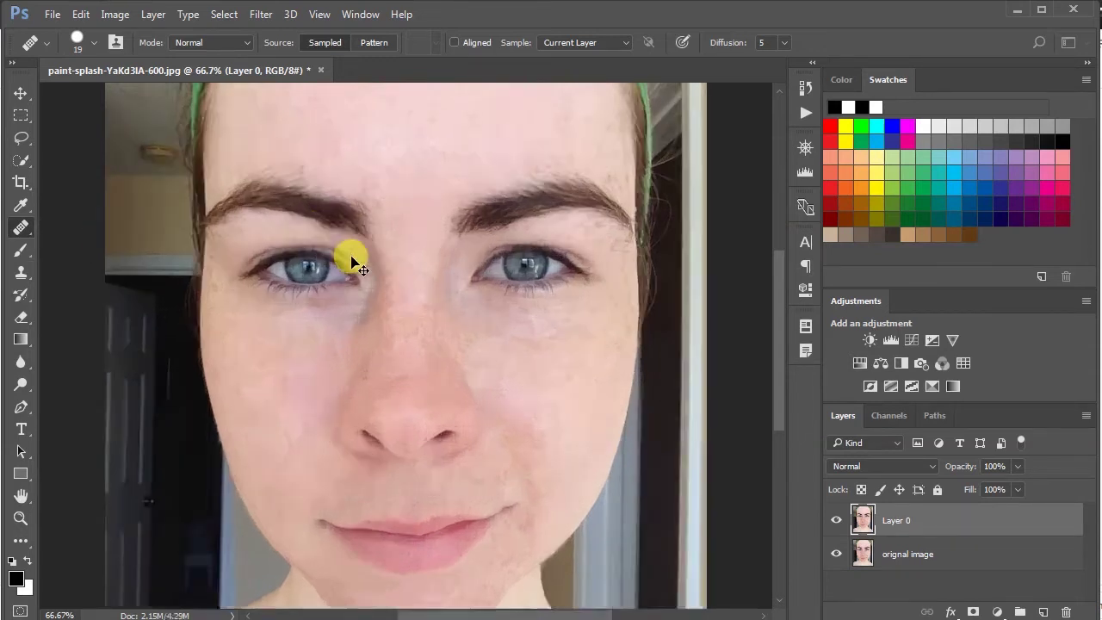
key("ctrl+plus")
key("ctrl+plus")
scroll(436, 274, "up", 4)
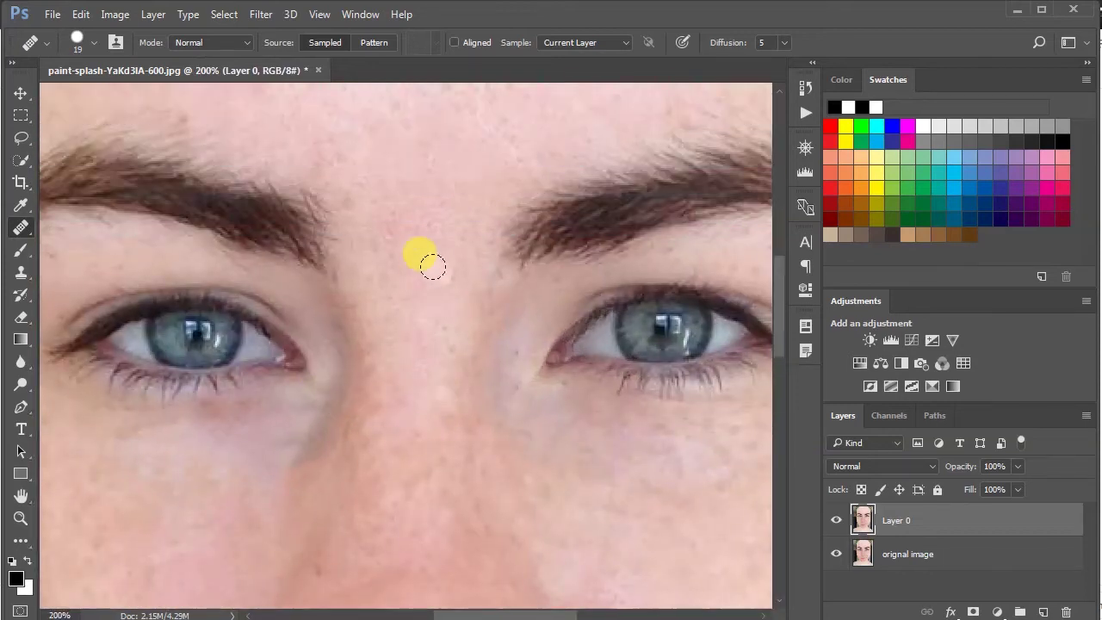
scroll(432, 267, "up", 6)
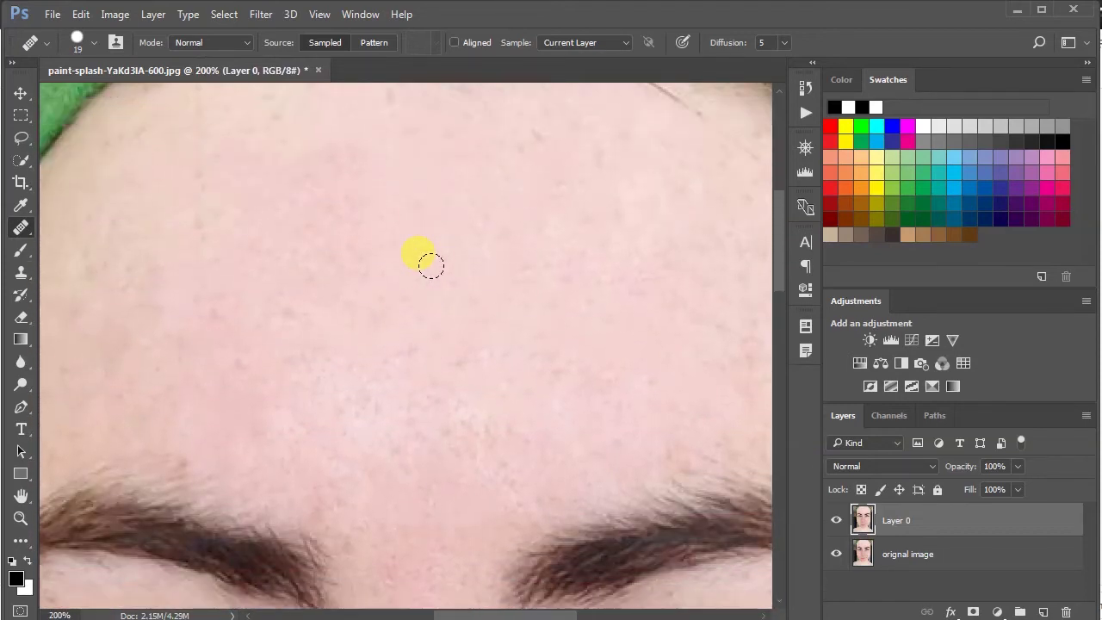
scroll(378, 305, "down", 3)
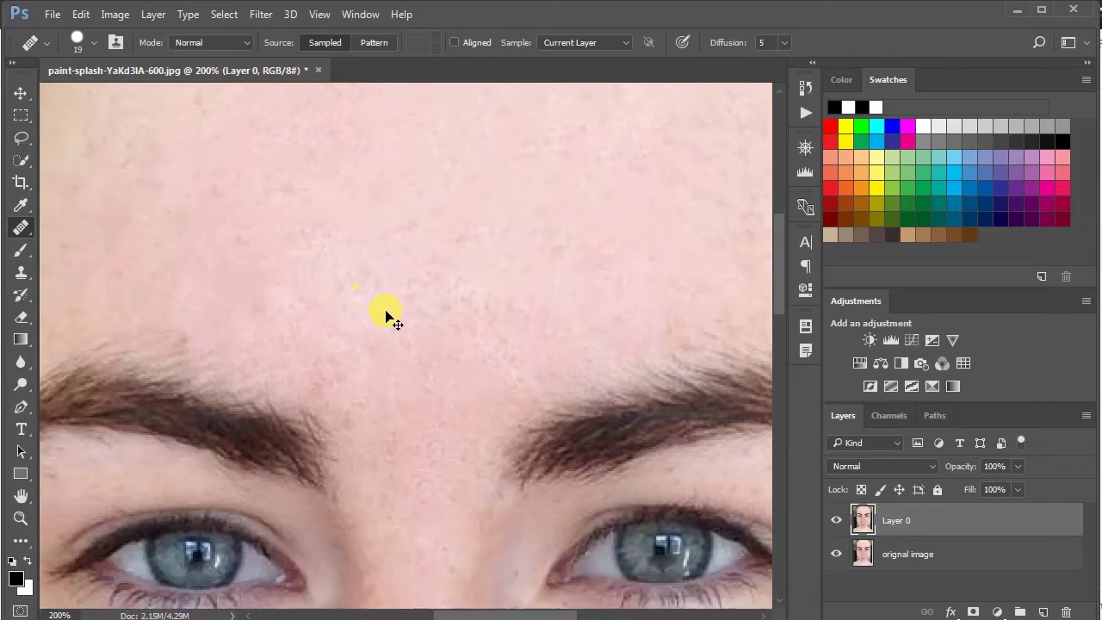
key("ctrl+minus")
key("ctrl+plus")
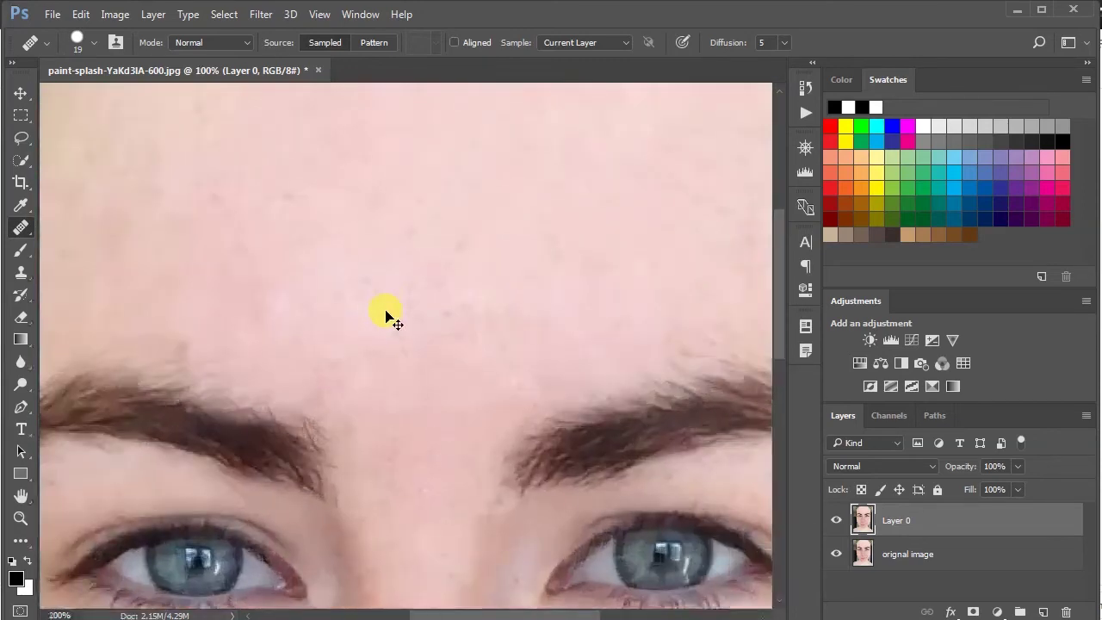
key("ctrl+minus")
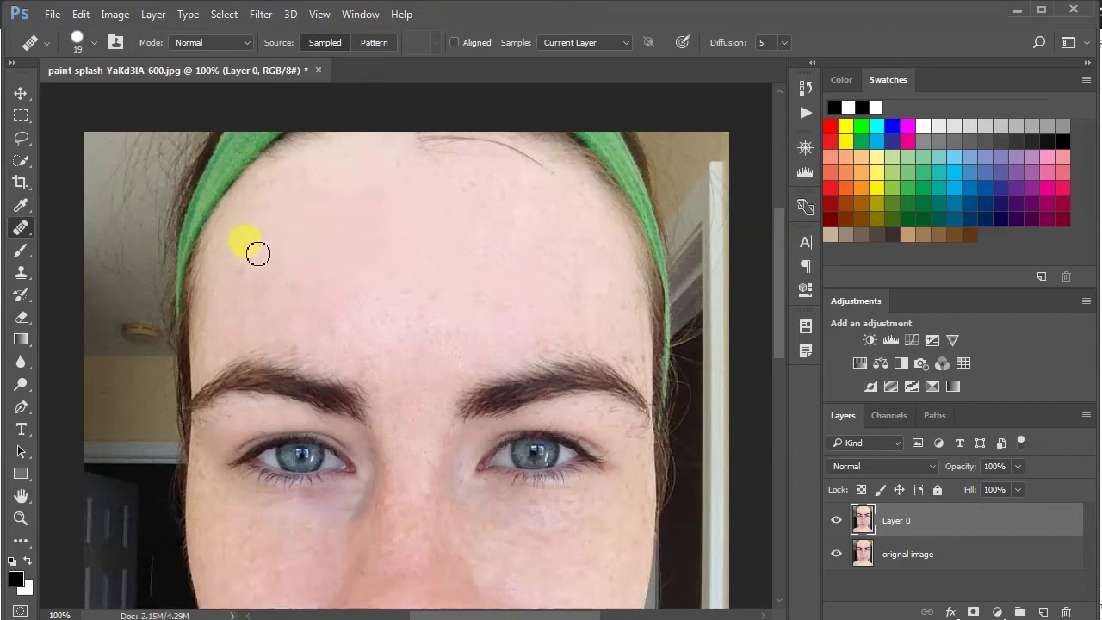
left_click(308, 311)
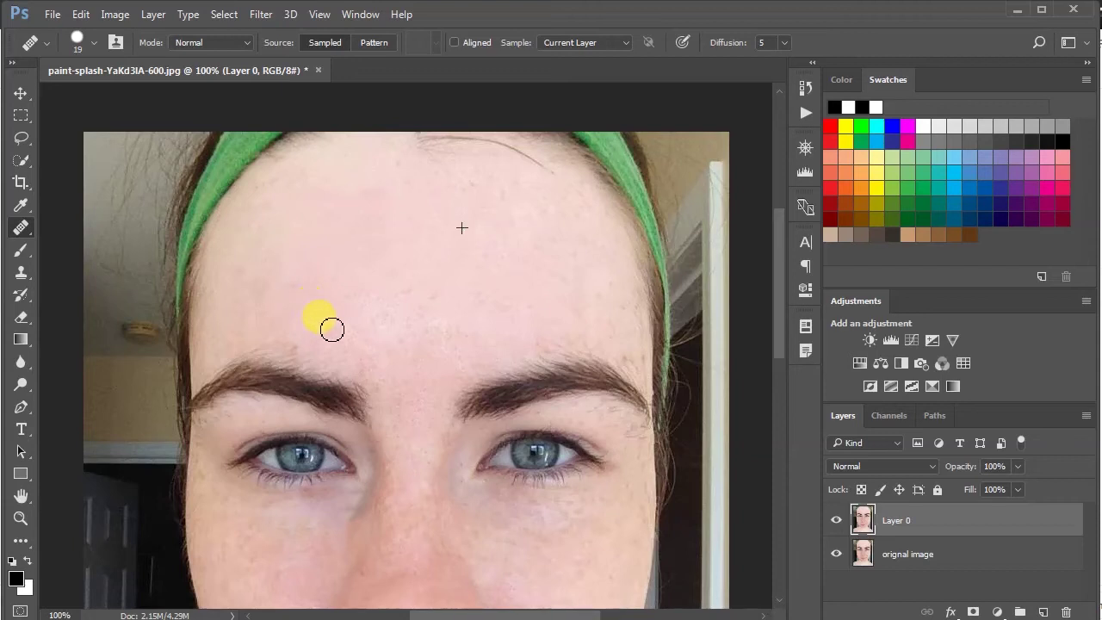
left_click(266, 295)
left_click(256, 307)
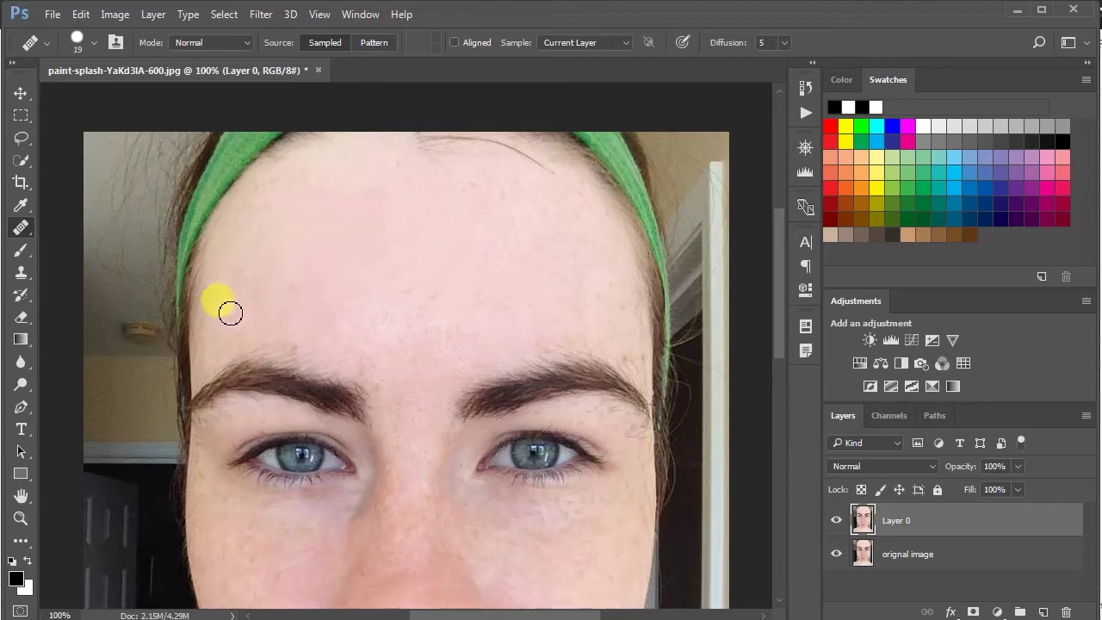
Heal the spots around the outer end of the right eyebrow and beneath the right eye's inner corner.
scroll(291, 322, "down", 1)
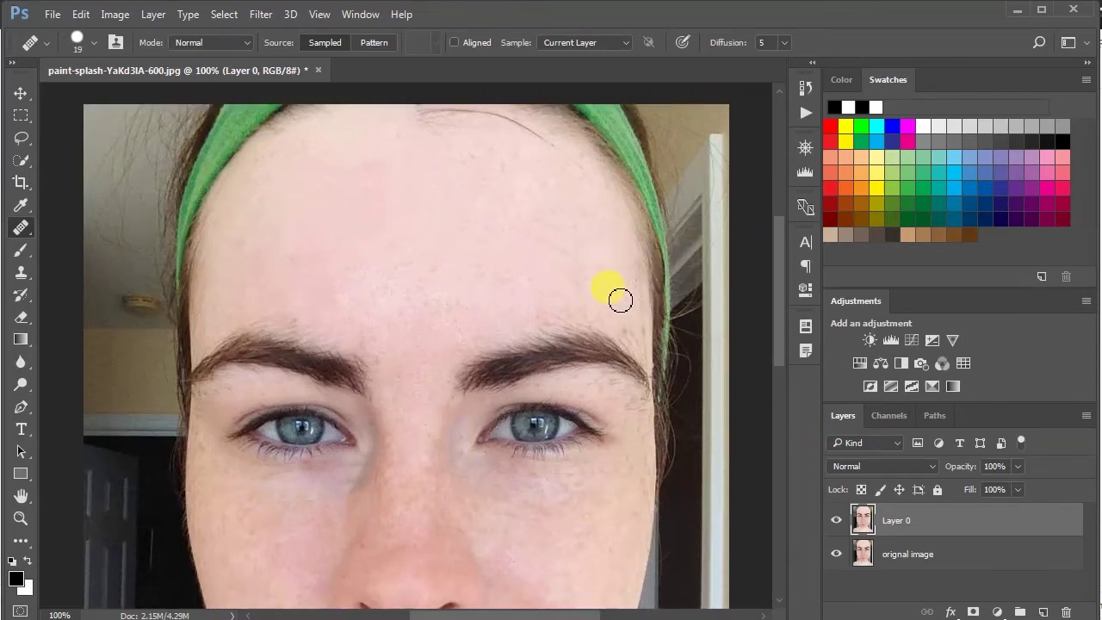
scroll(613, 365, "down", 3)
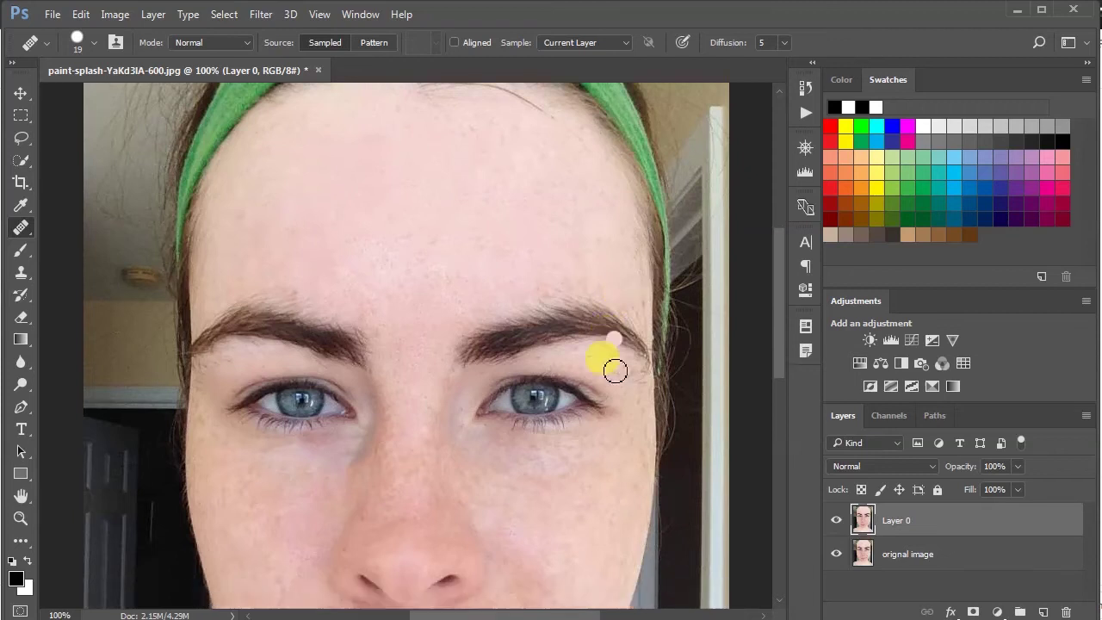
left_click(633, 358)
left_click(630, 391)
left_click(483, 439)
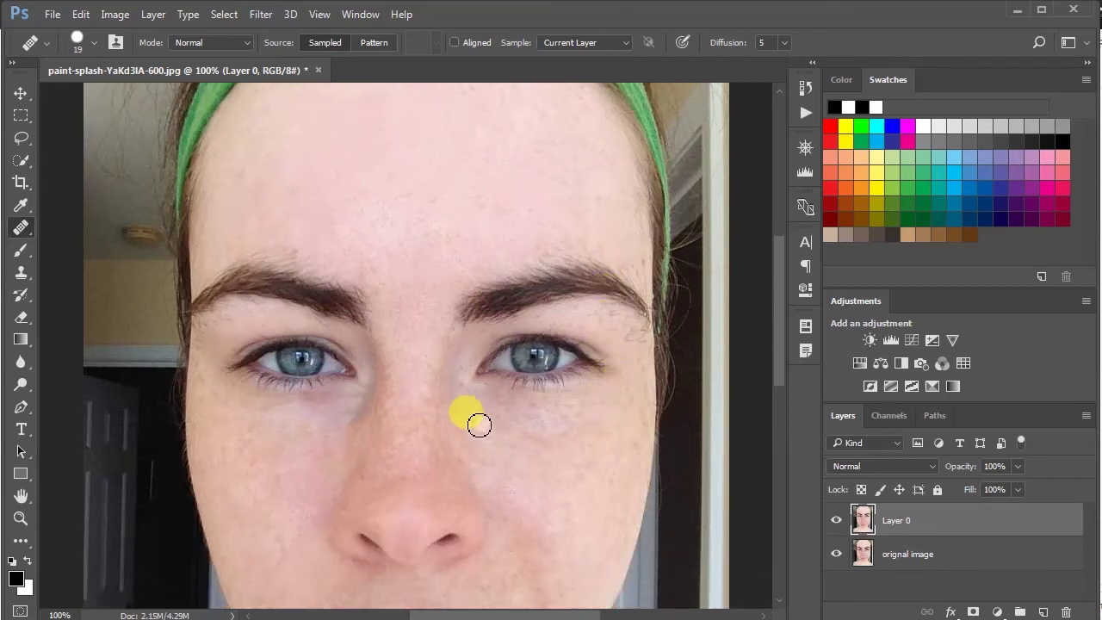
Sample clean skin on the left cheek and heal the area beneath the left eye with it.
scroll(477, 422, "down", 3)
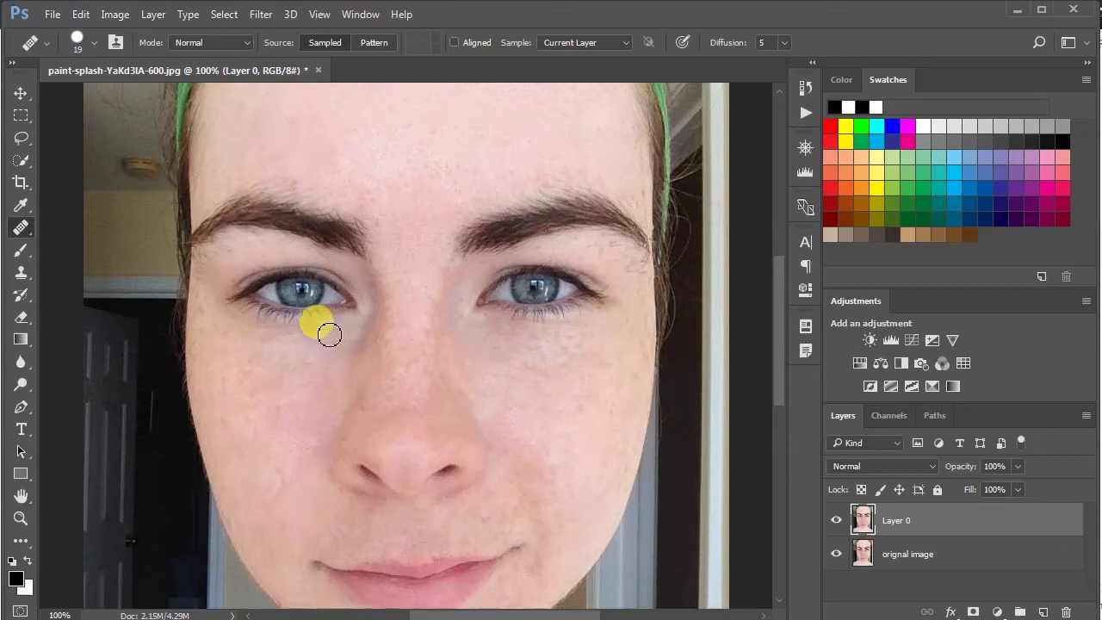
scroll(348, 396, "up", 3)
scroll(348, 404, "up", 3)
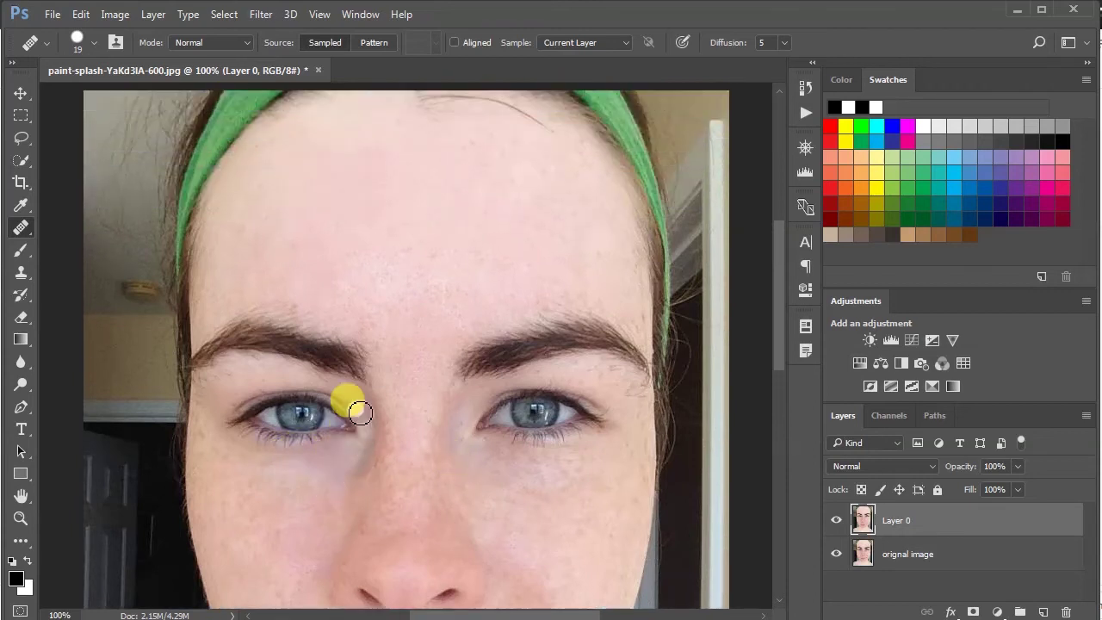
scroll(359, 419, "down", 6)
left_click(297, 404, "alt")
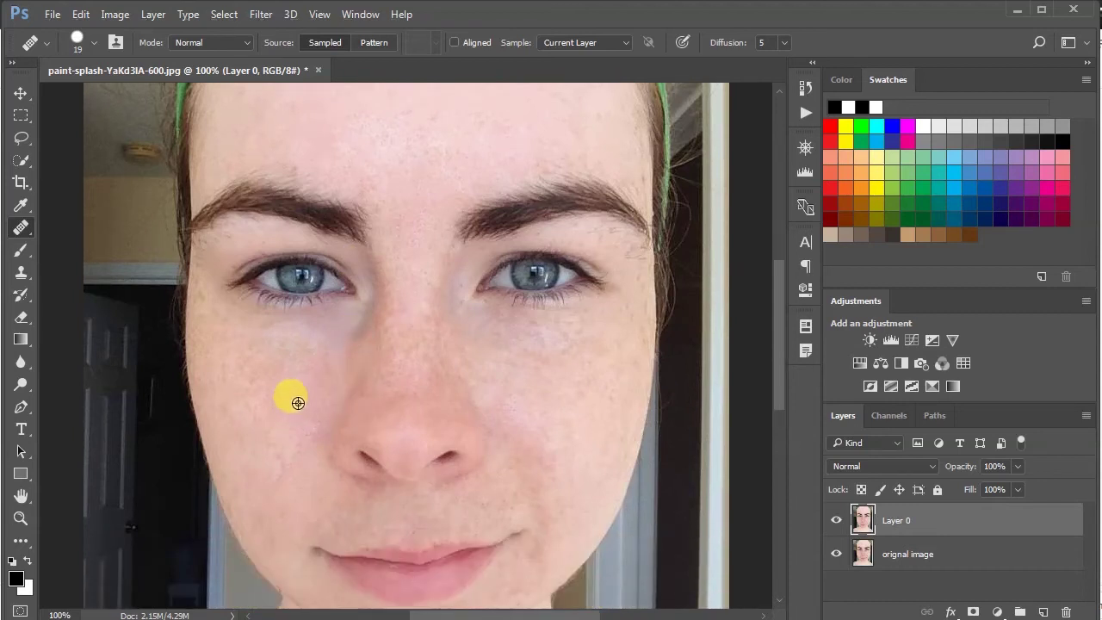
left_click(303, 348)
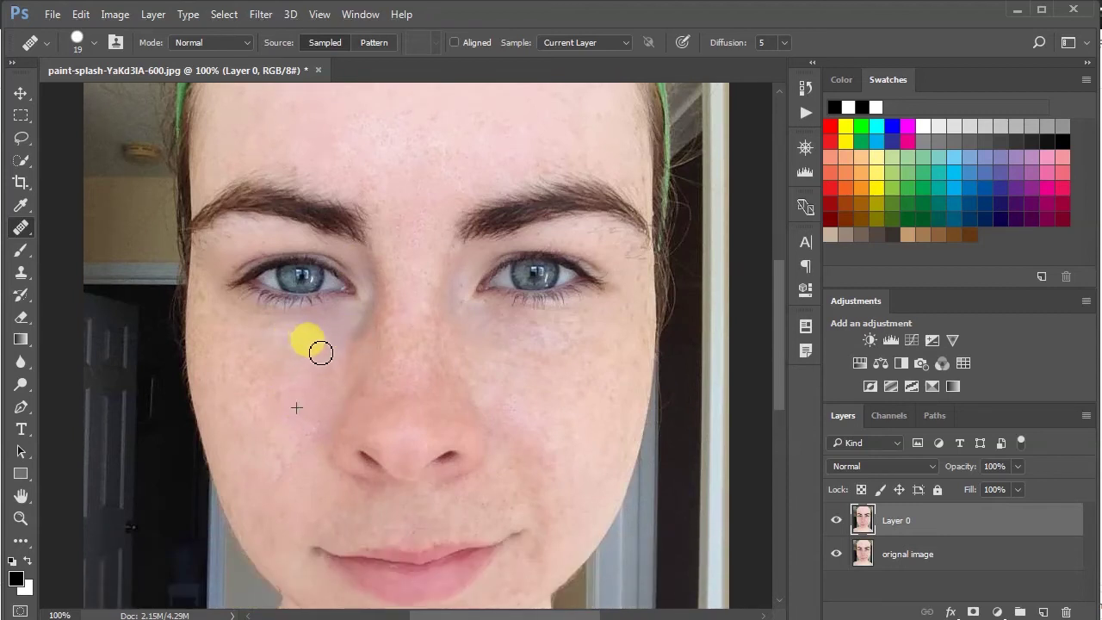
Sample clean skin low on the left cheek and heal the marks beside the nose and beneath the left eye.
scroll(358, 379, "down", 3)
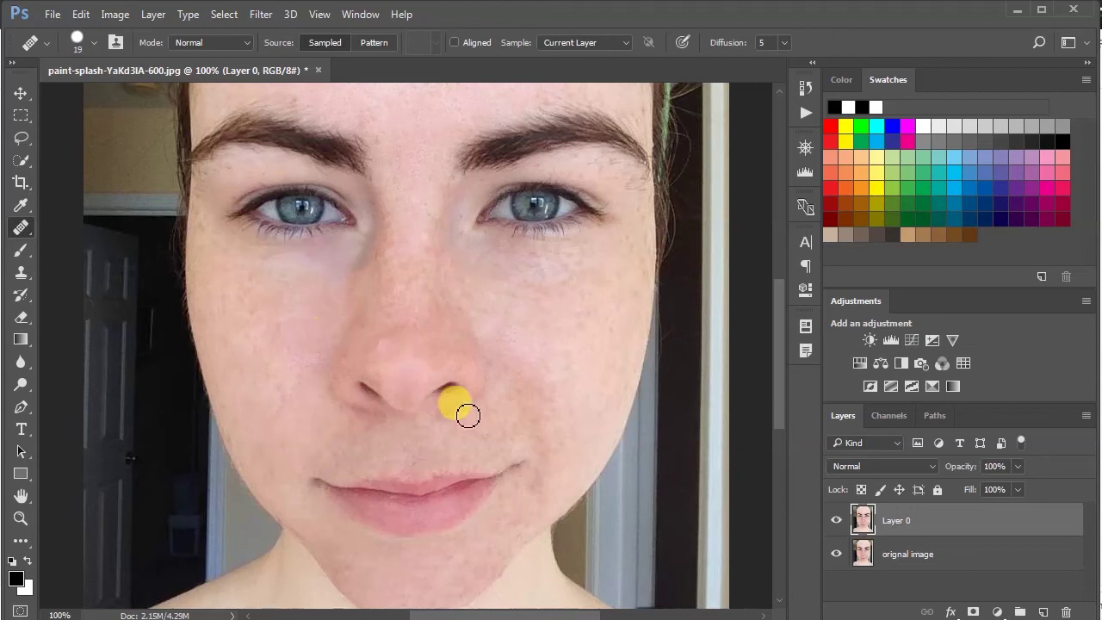
right_click(23, 228)
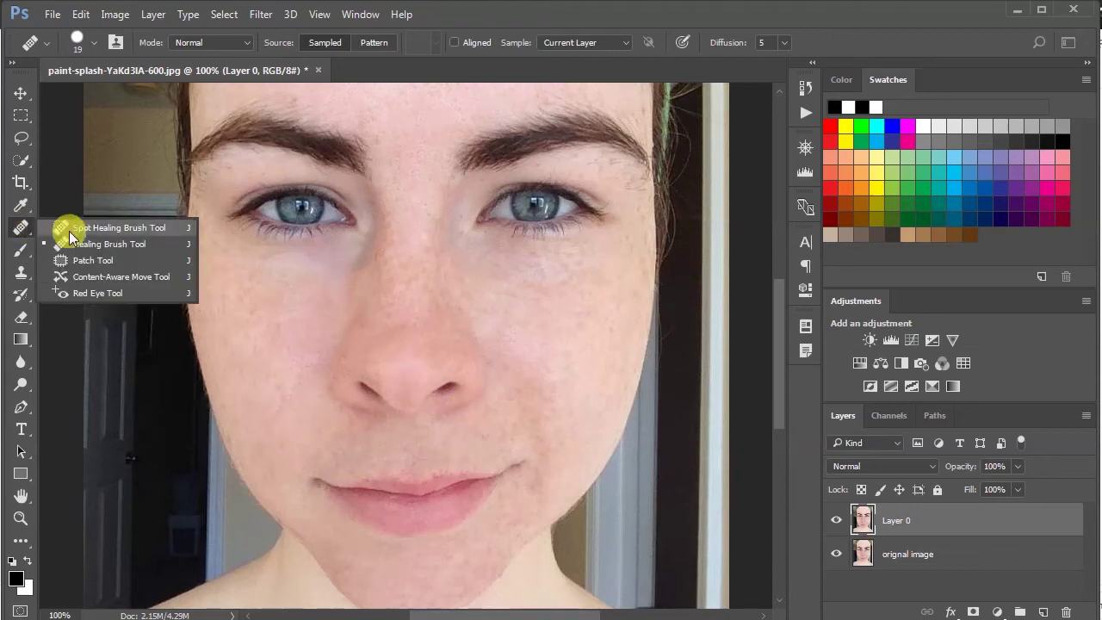
left_click(125, 245)
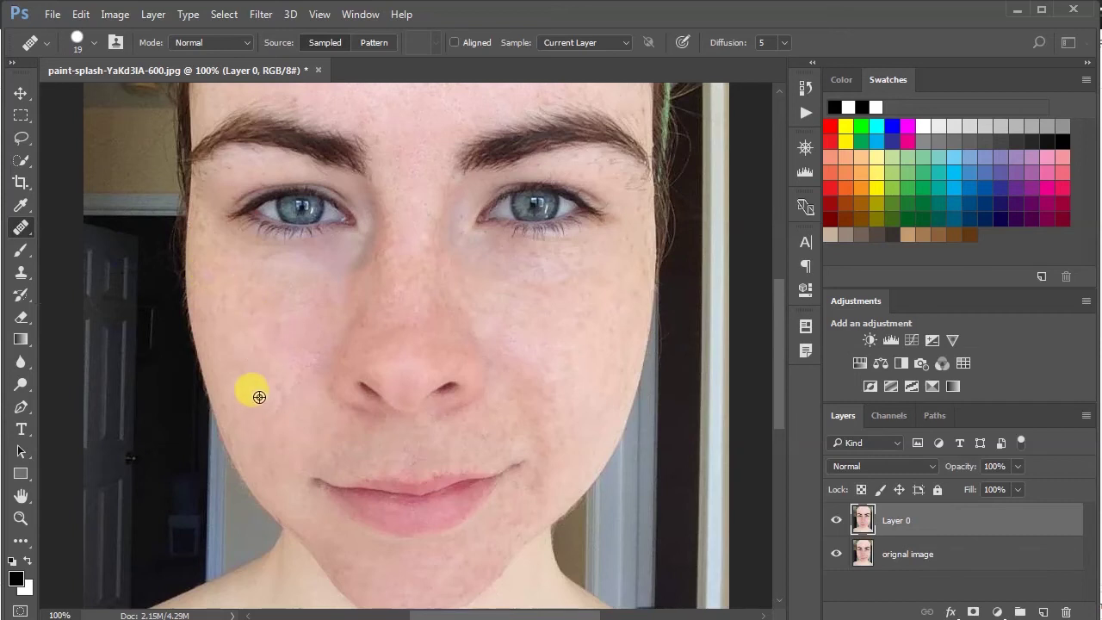
left_click(293, 421, "alt")
left_click(296, 393)
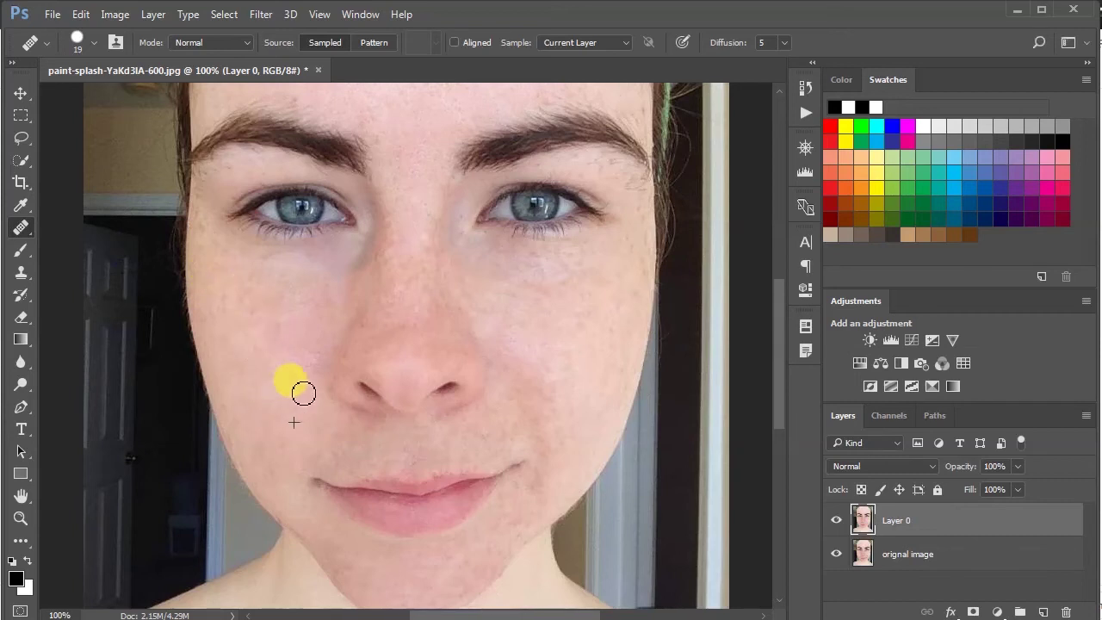
left_click(308, 377)
left_click(331, 287)
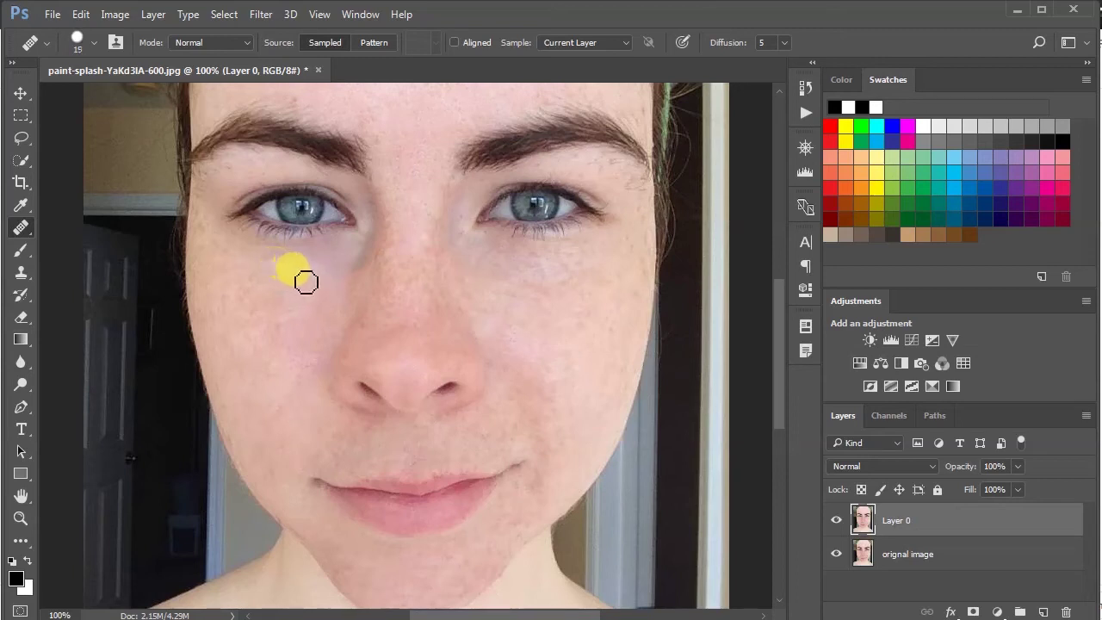
key("bracketright")
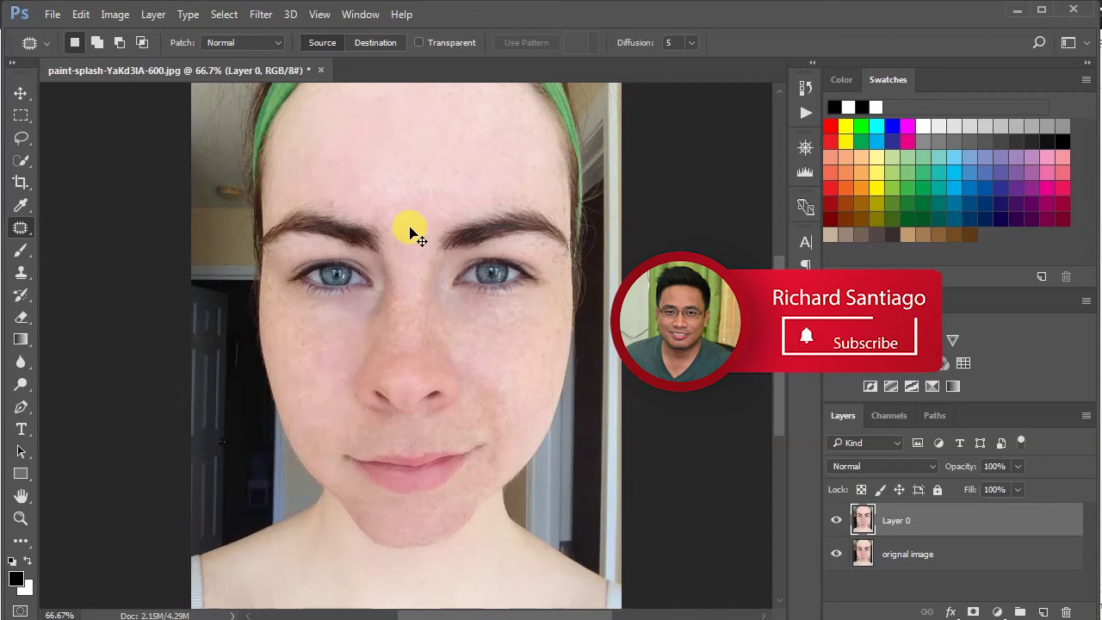
Examine the healed skin up close and in the full portrait, with the Move tool active.
scroll(411, 232, "up", 2)
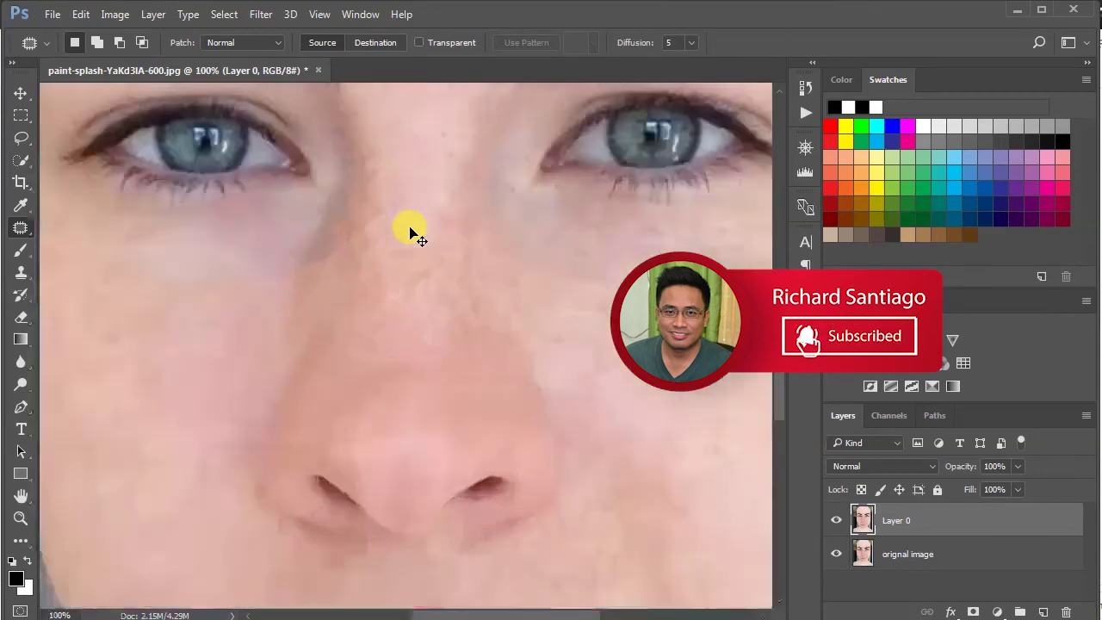
scroll(411, 233, "down", 1)
scroll(411, 232, "down", 1)
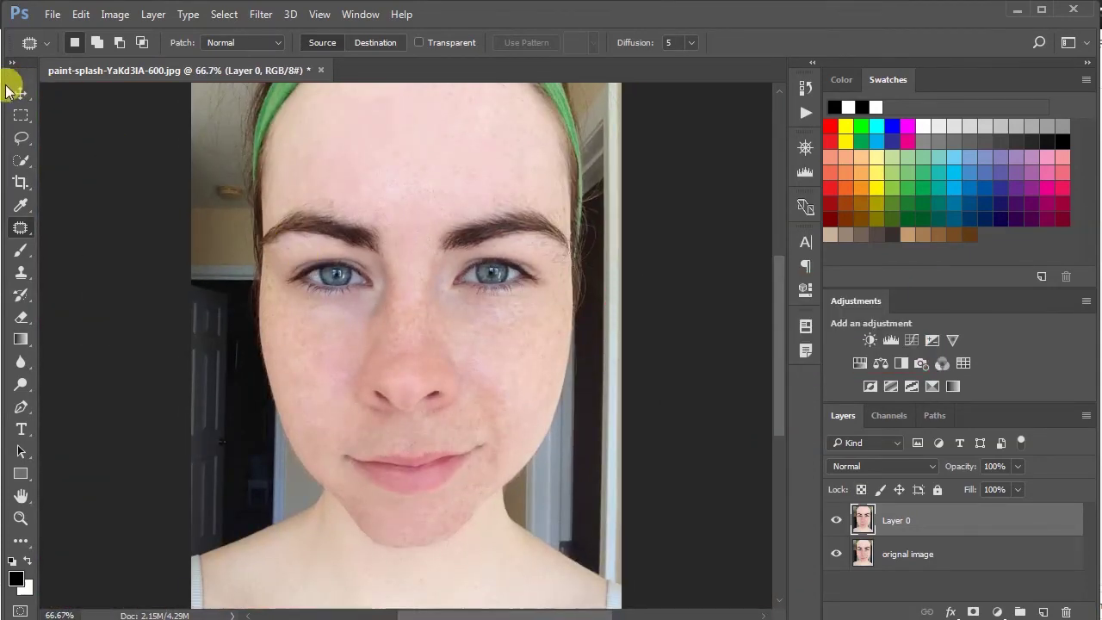
left_click(21, 92)
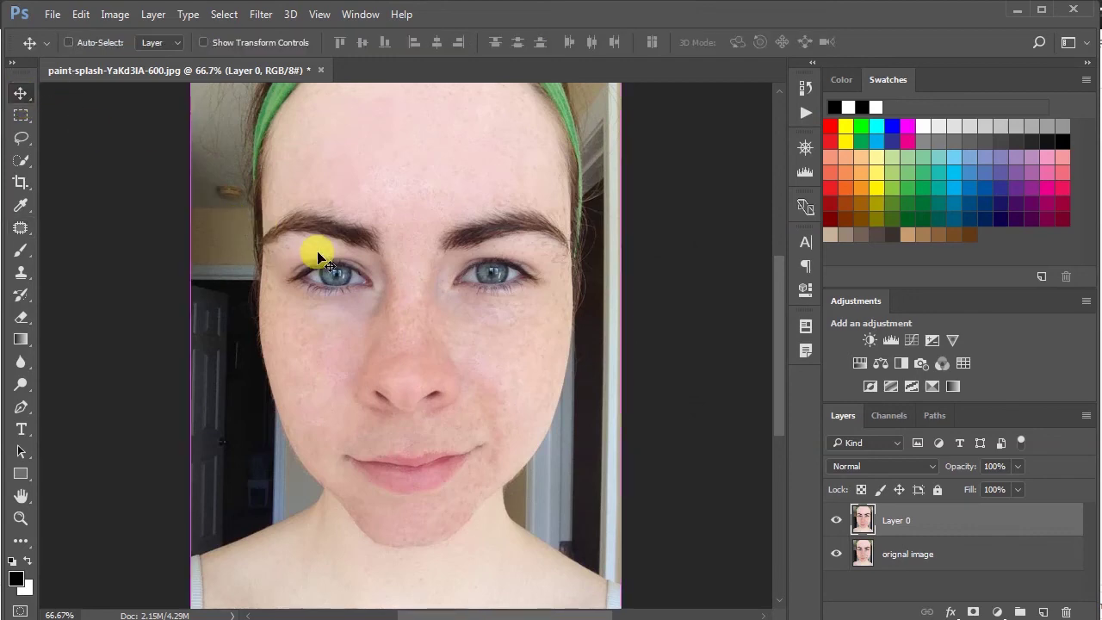
scroll(319, 257, "up", 1)
scroll(318, 256, "up", 1)
scroll(317, 257, "down", 3)
scroll(318, 256, "up", 1)
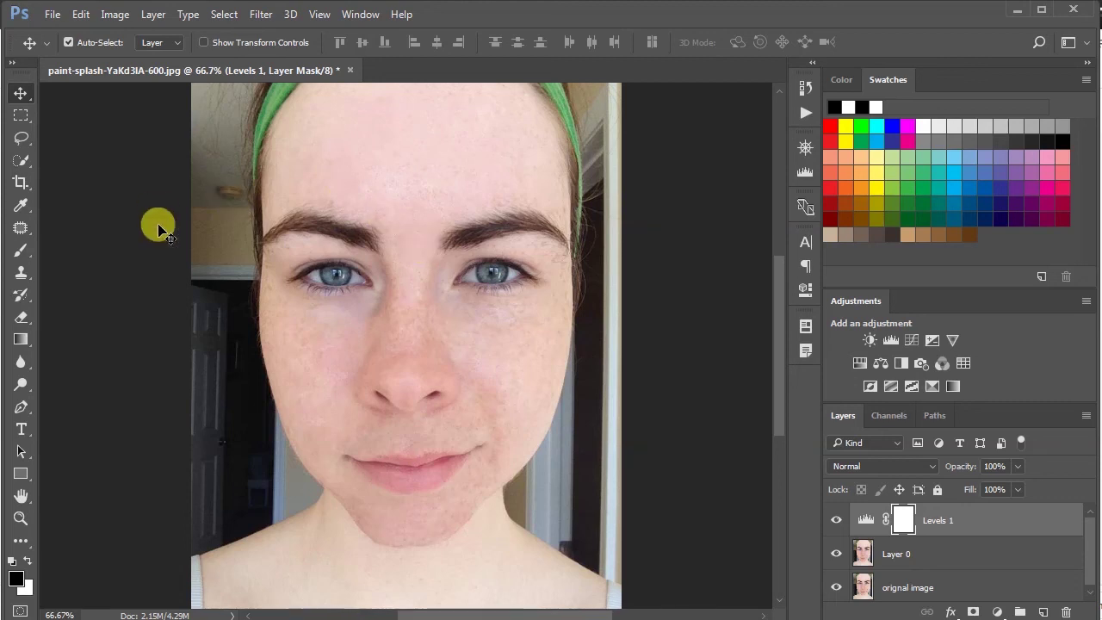
Show the available healing tools.
left_click(21, 227)
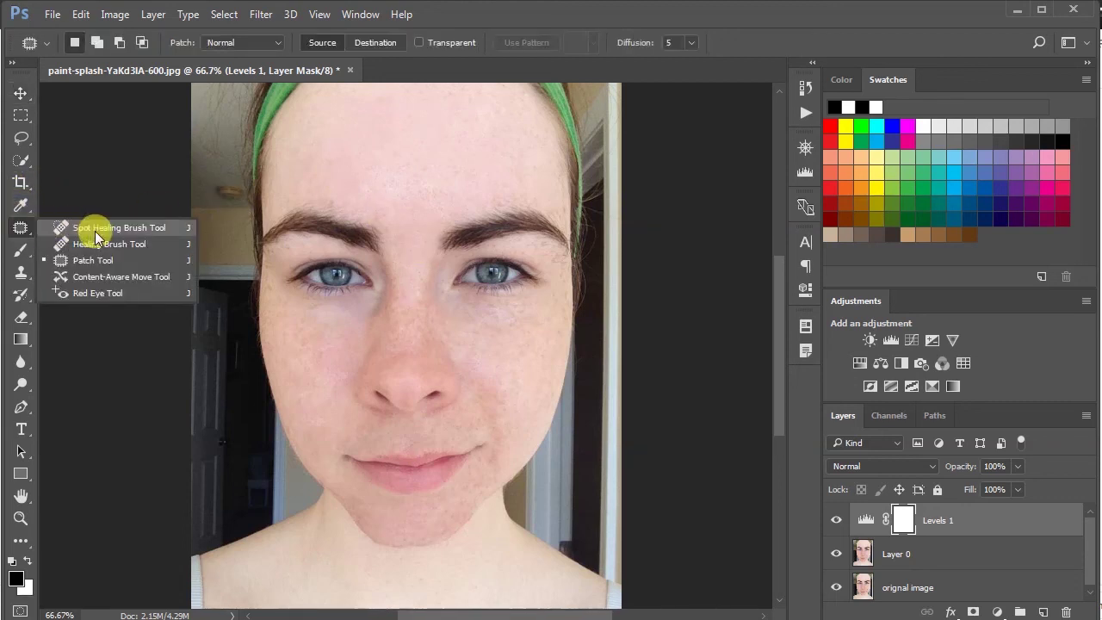